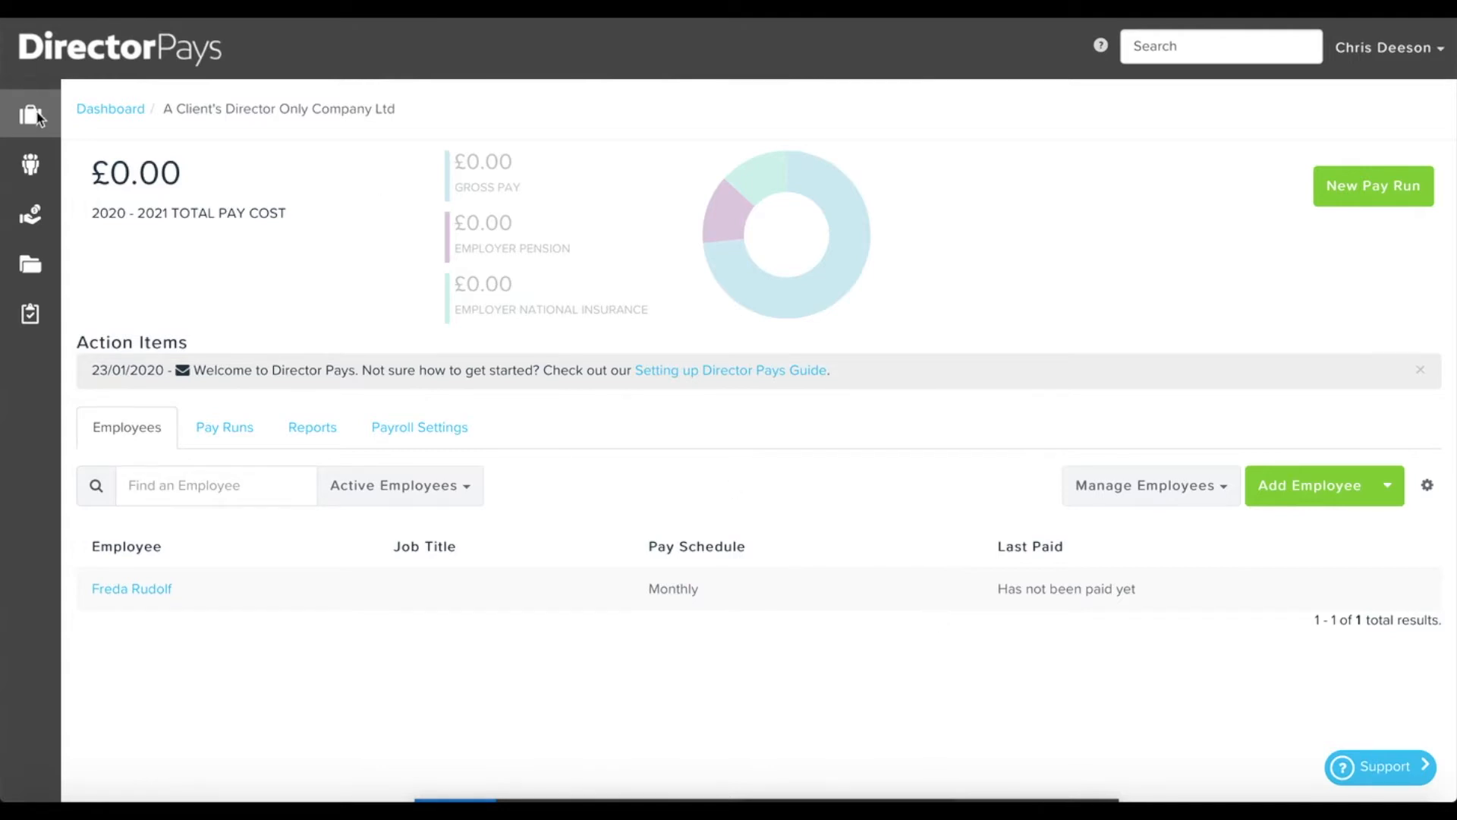
Open the Monthly pay schedule from the company's payroll settings for editing.
{"action": "mouse_move", "coordinate": [37, 119]}
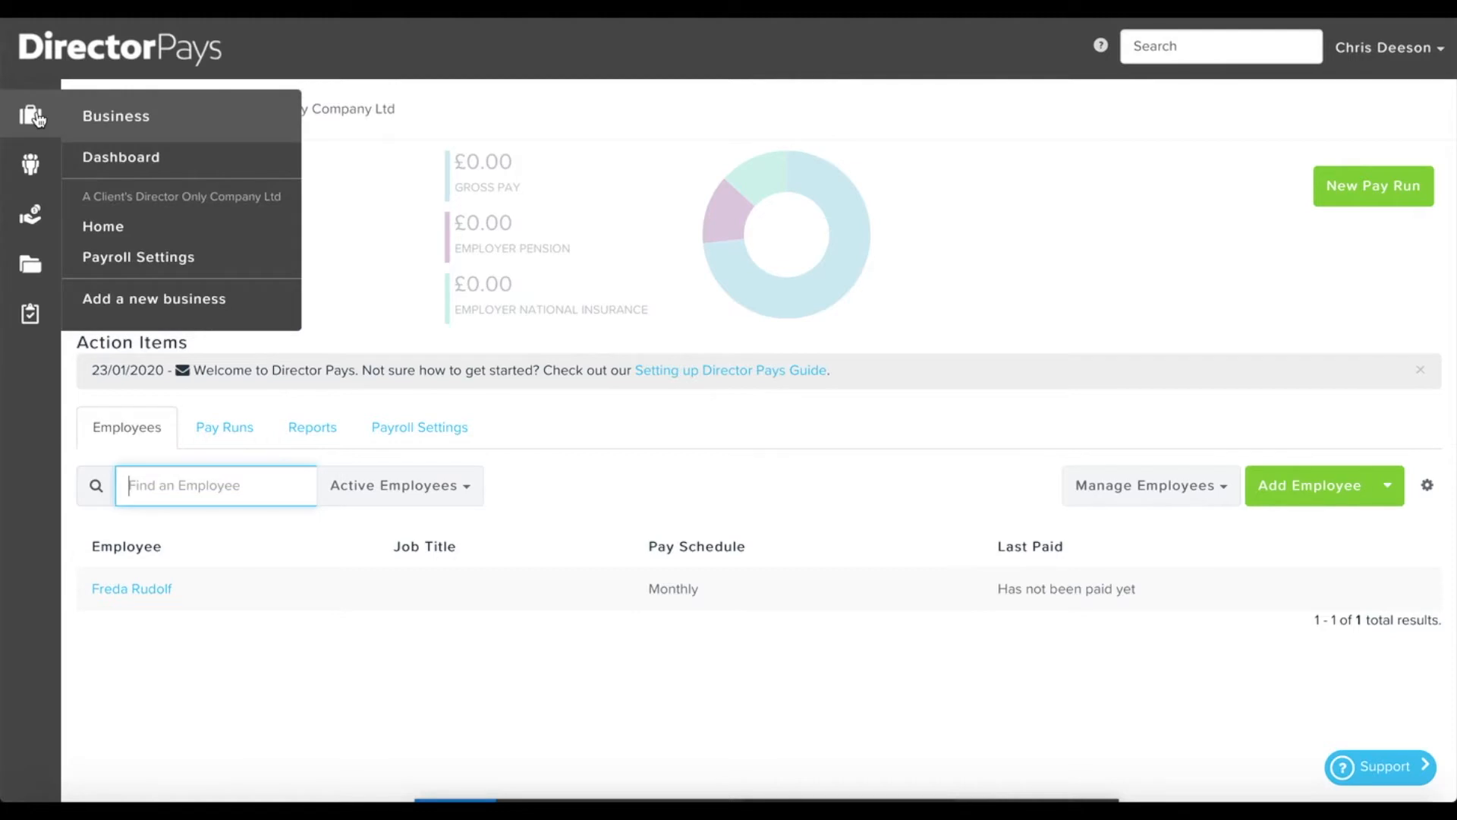
{"action": "left_click", "coordinate": [180, 261]}
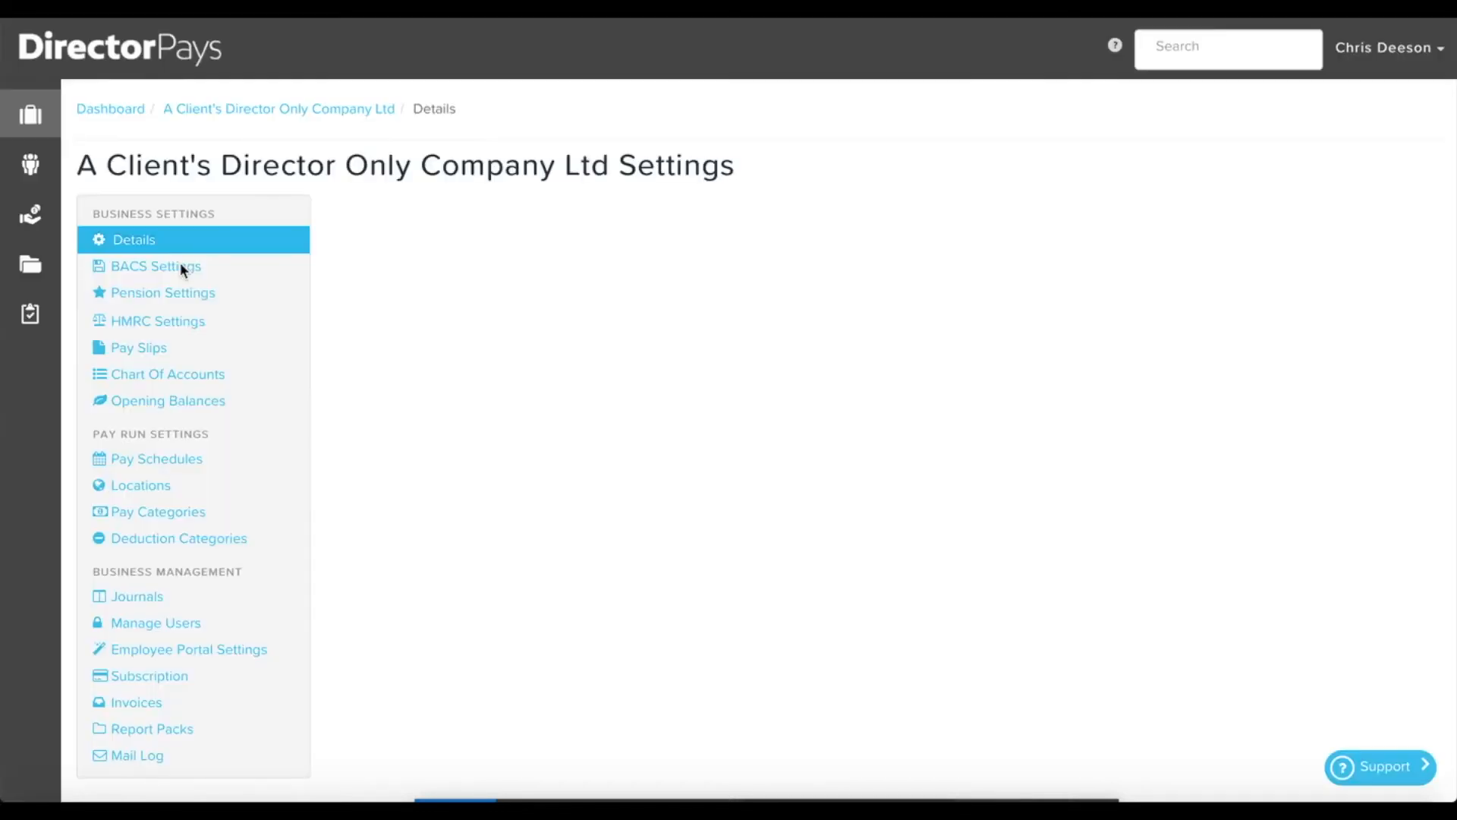
{"action": "left_click", "coordinate": [178, 458]}
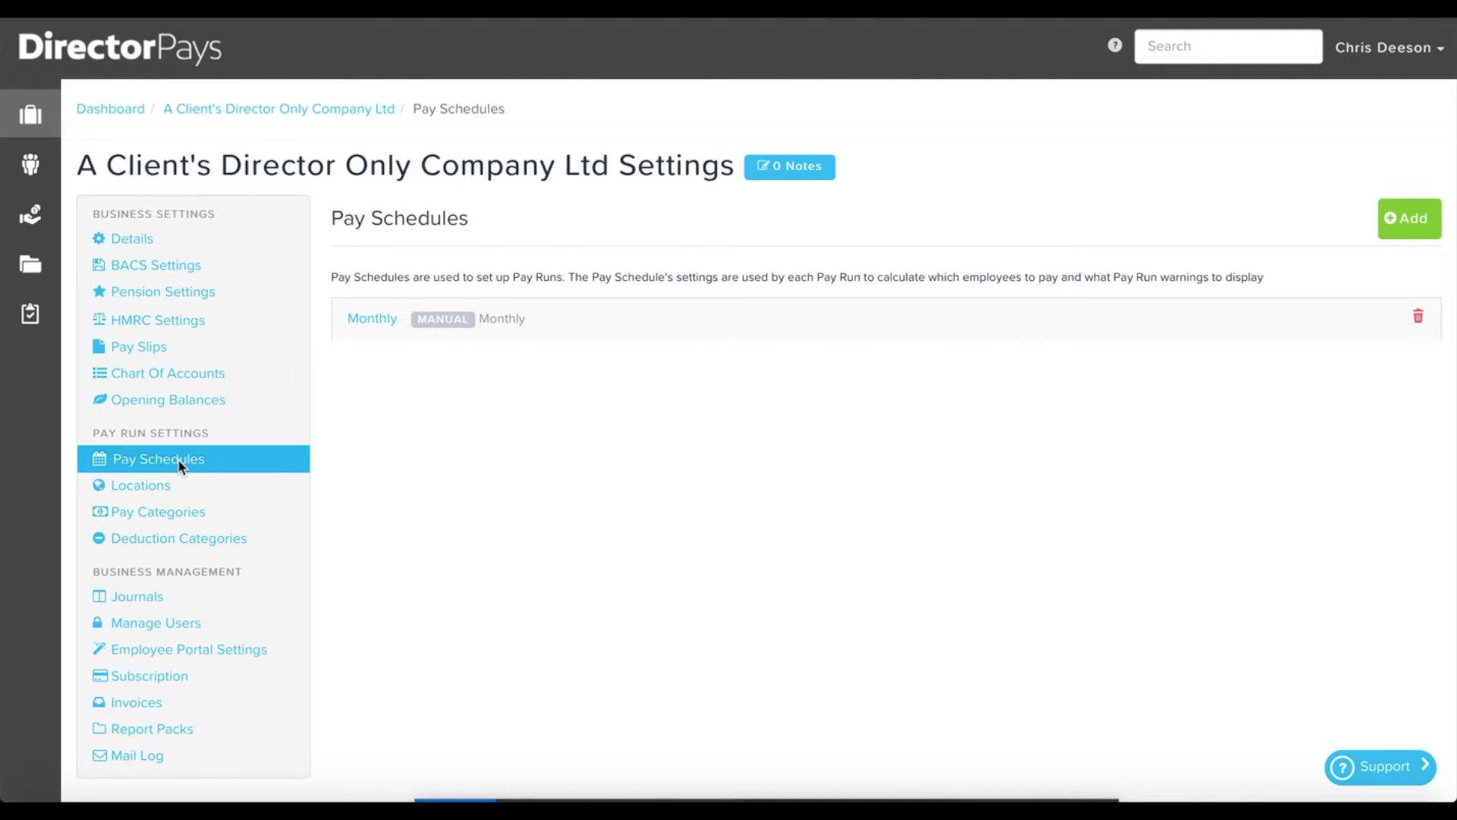
{"action": "left_click", "coordinate": [373, 319]}
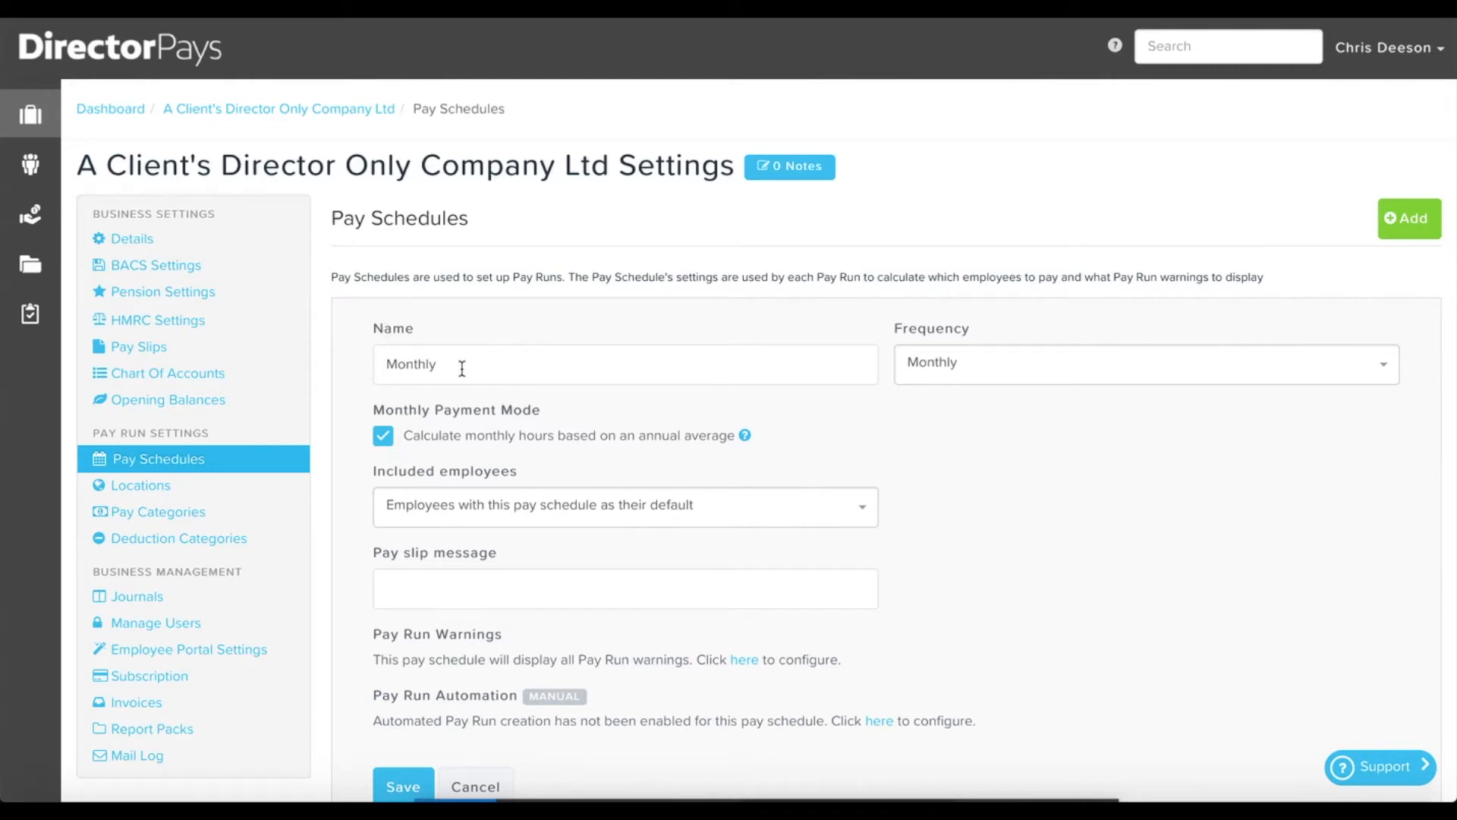
Rename the pay schedule with the employee's first name in the possessive followed by "Pay Run", and choose the Monthly frequency.
{"action": "left_click_drag", "start_coordinate": [432, 364], "coordinate": [358, 358]}
{"action": "type", "text": "Fre"}
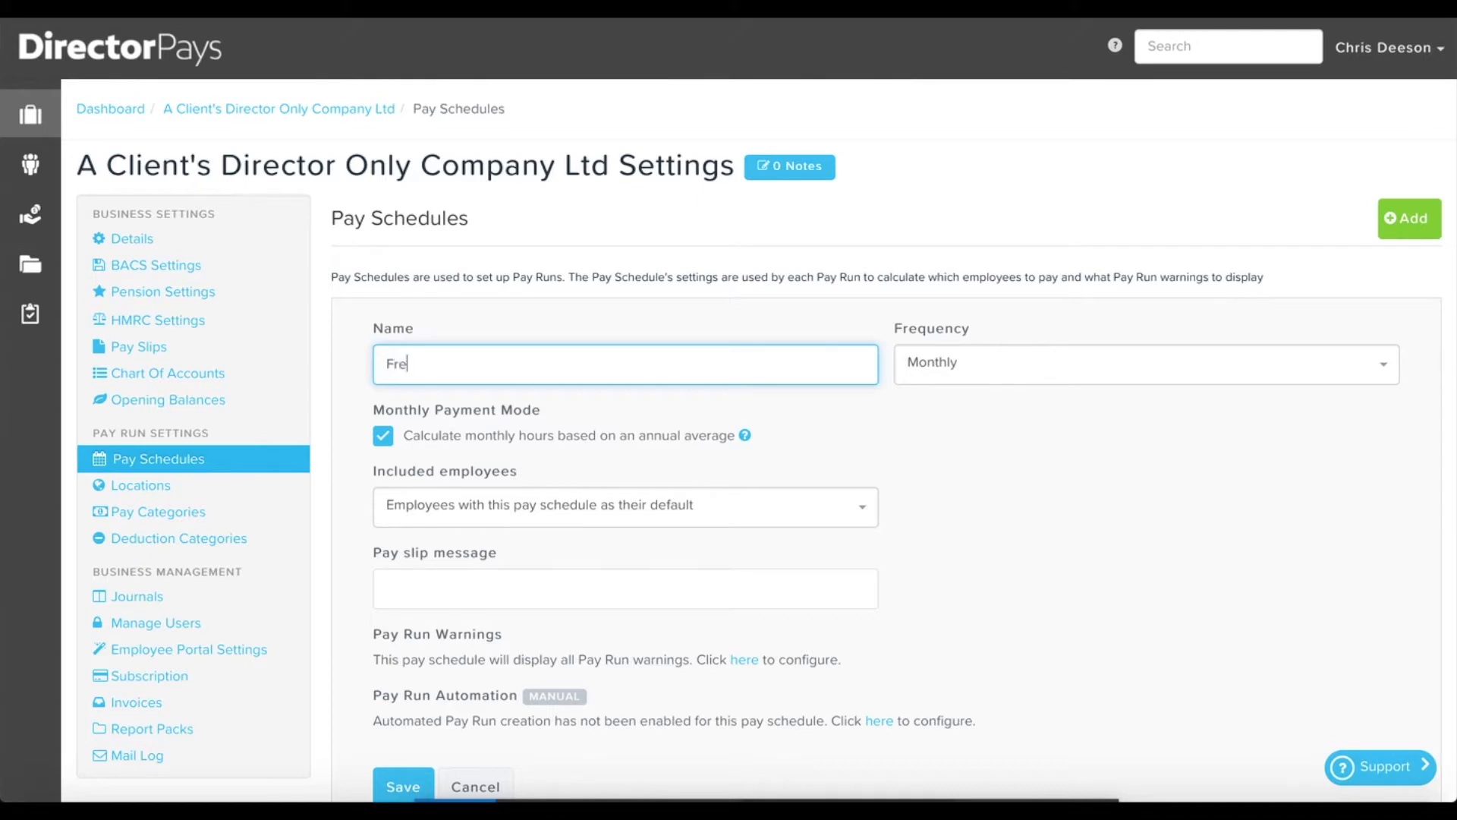
{"action": "type", "text": "da's Pay Run"}
{"action": "left_click", "coordinate": [1027, 369]}
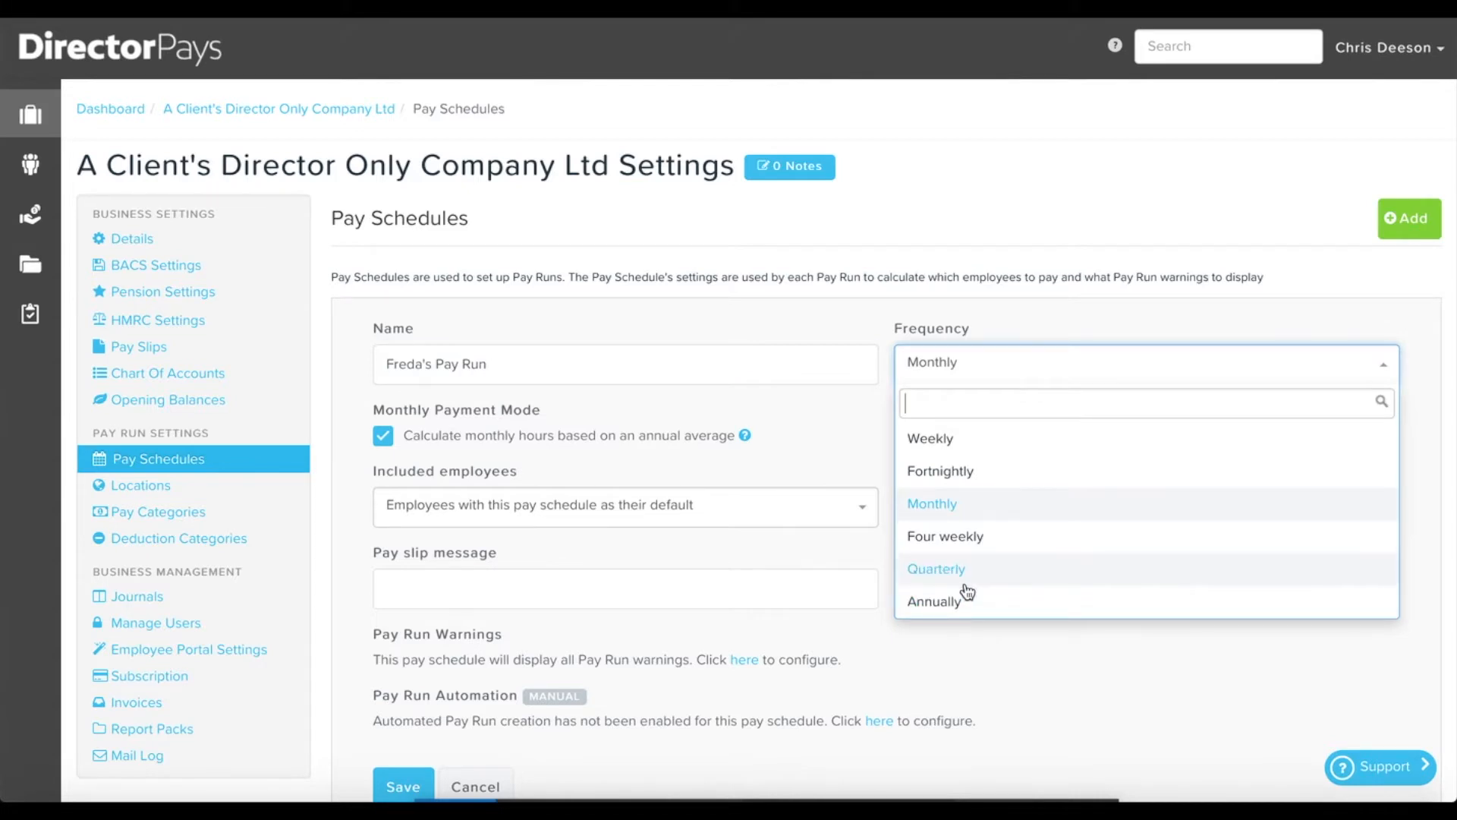
{"action": "left_click", "coordinate": [946, 507]}
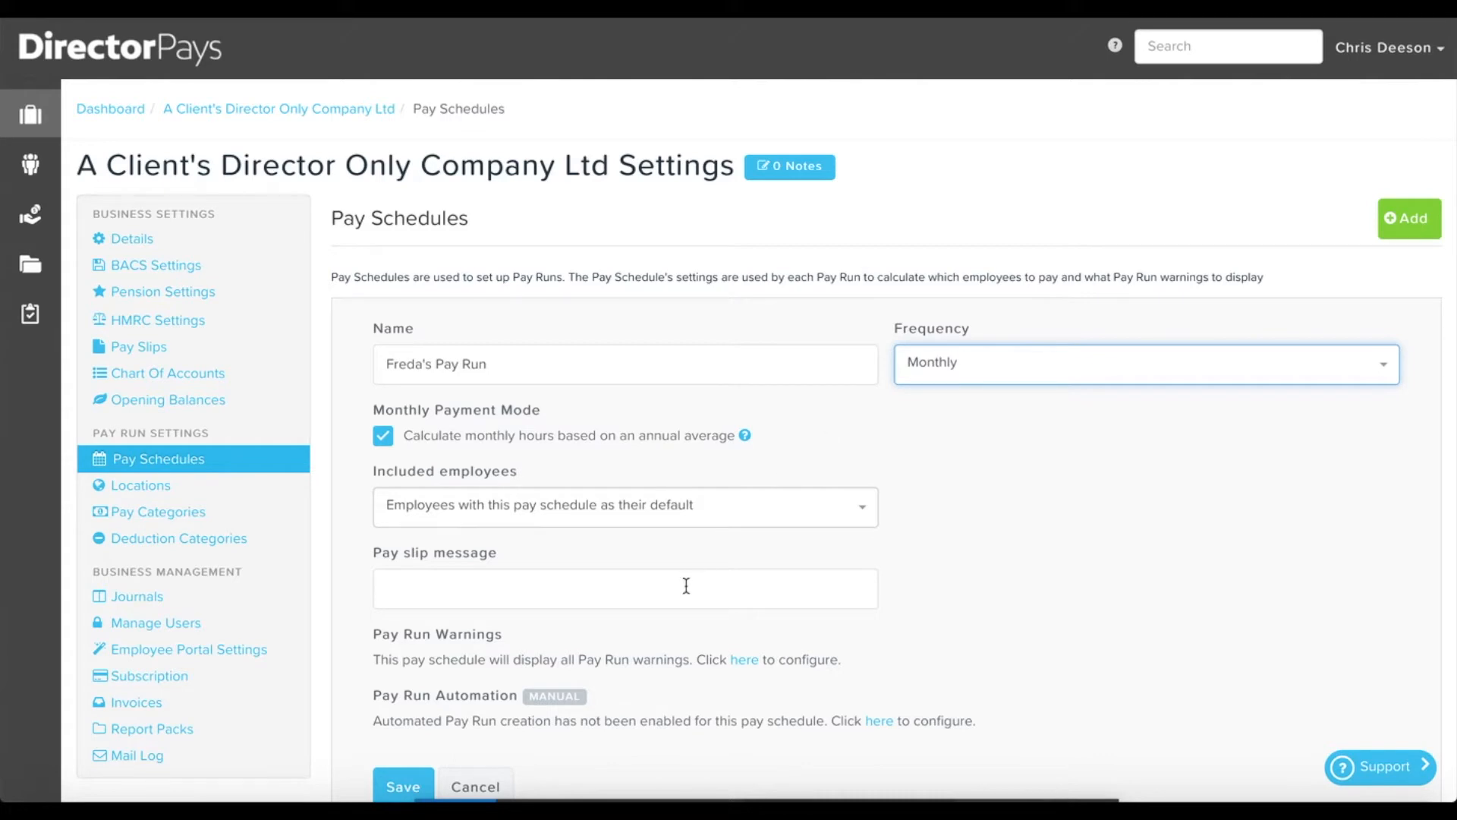
In the schedule's pay run warnings, turn off the warning for employees with earnings below NMW/NLW.
{"action": "left_click", "coordinate": [744, 659]}
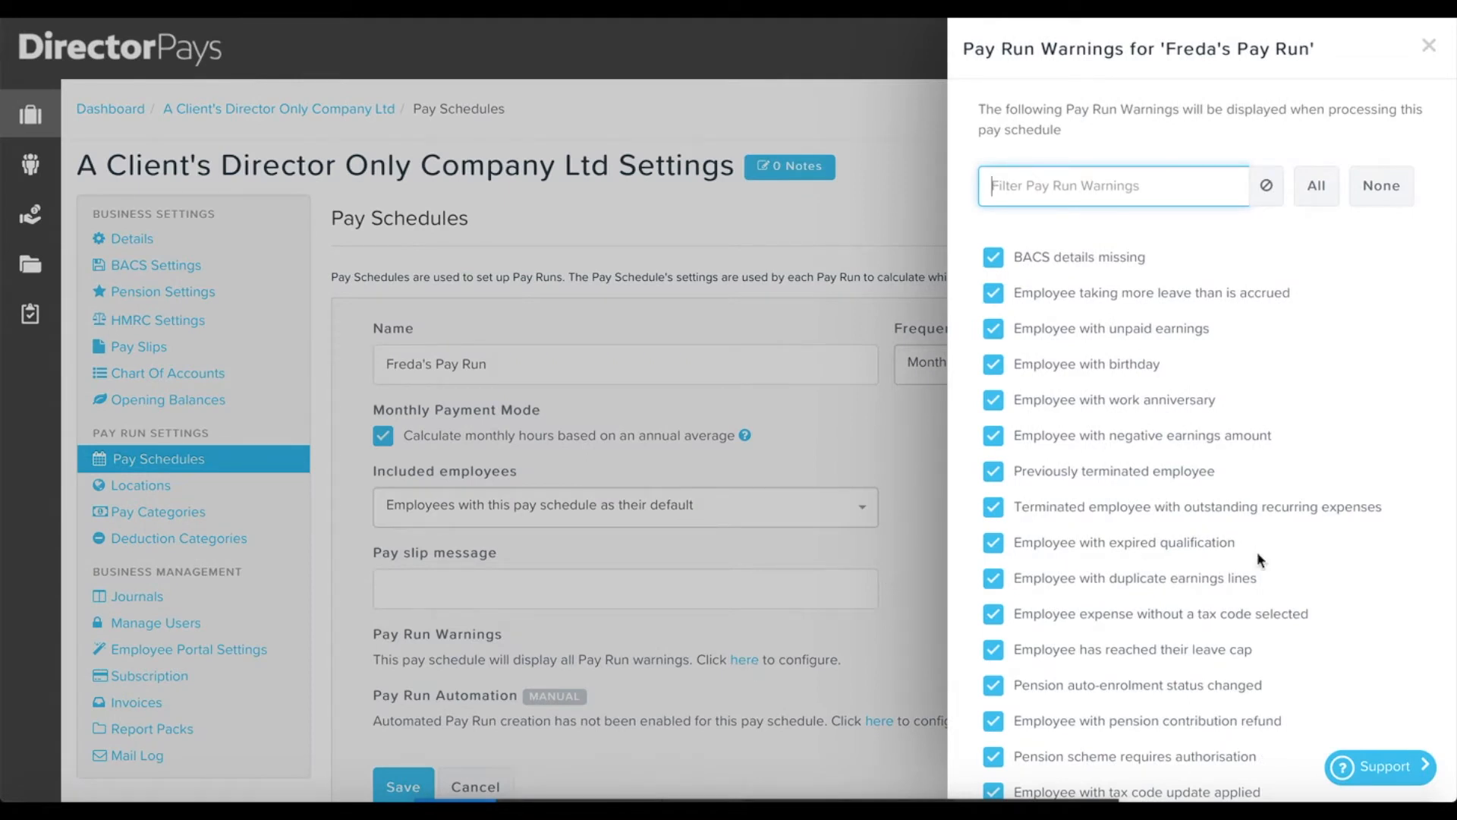
{"action": "scroll", "coordinate": [1258, 558], "scroll_direction": "down", "scroll_amount": 5}
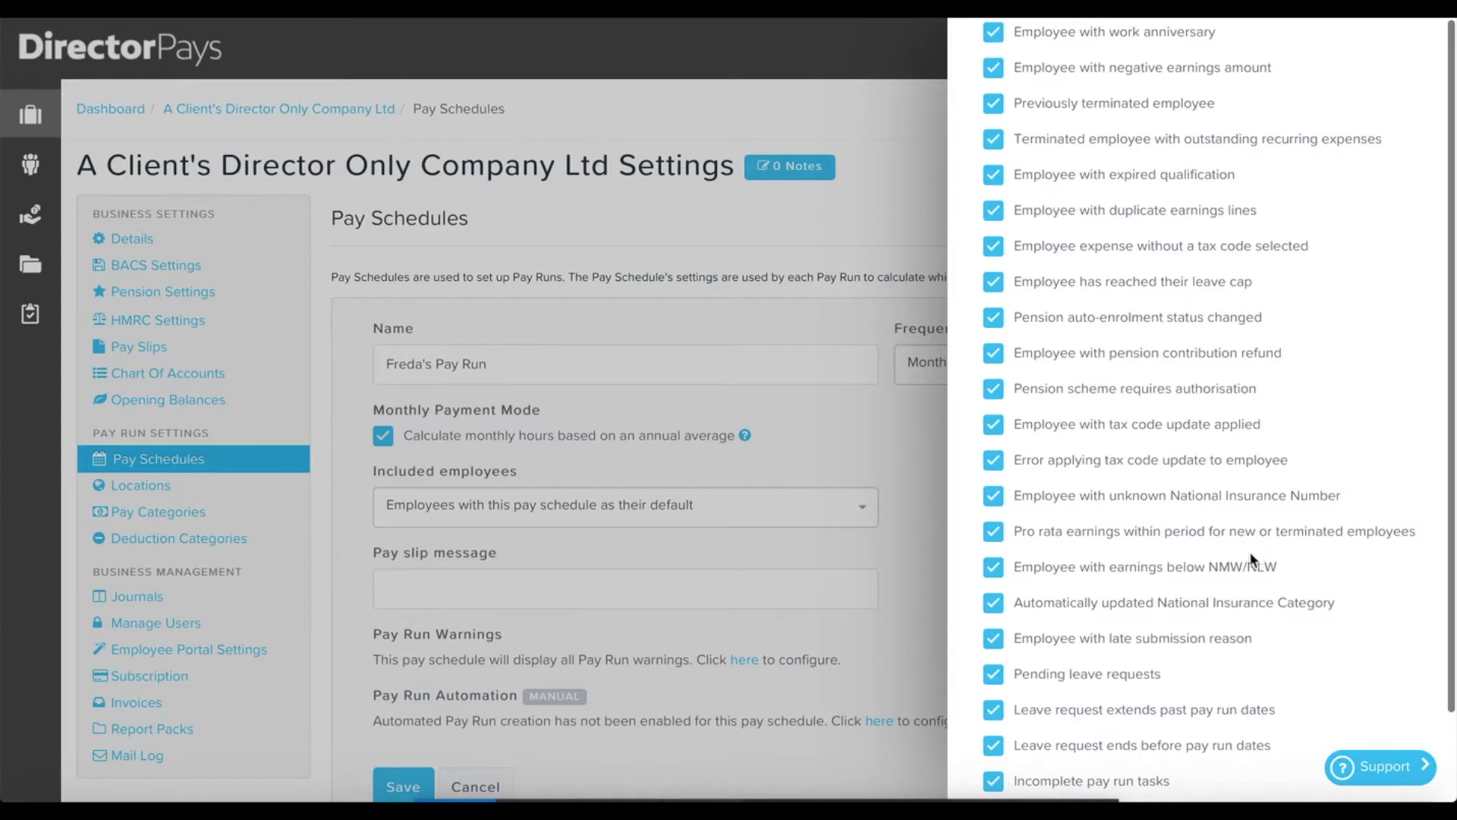
{"action": "left_click", "coordinate": [994, 567]}
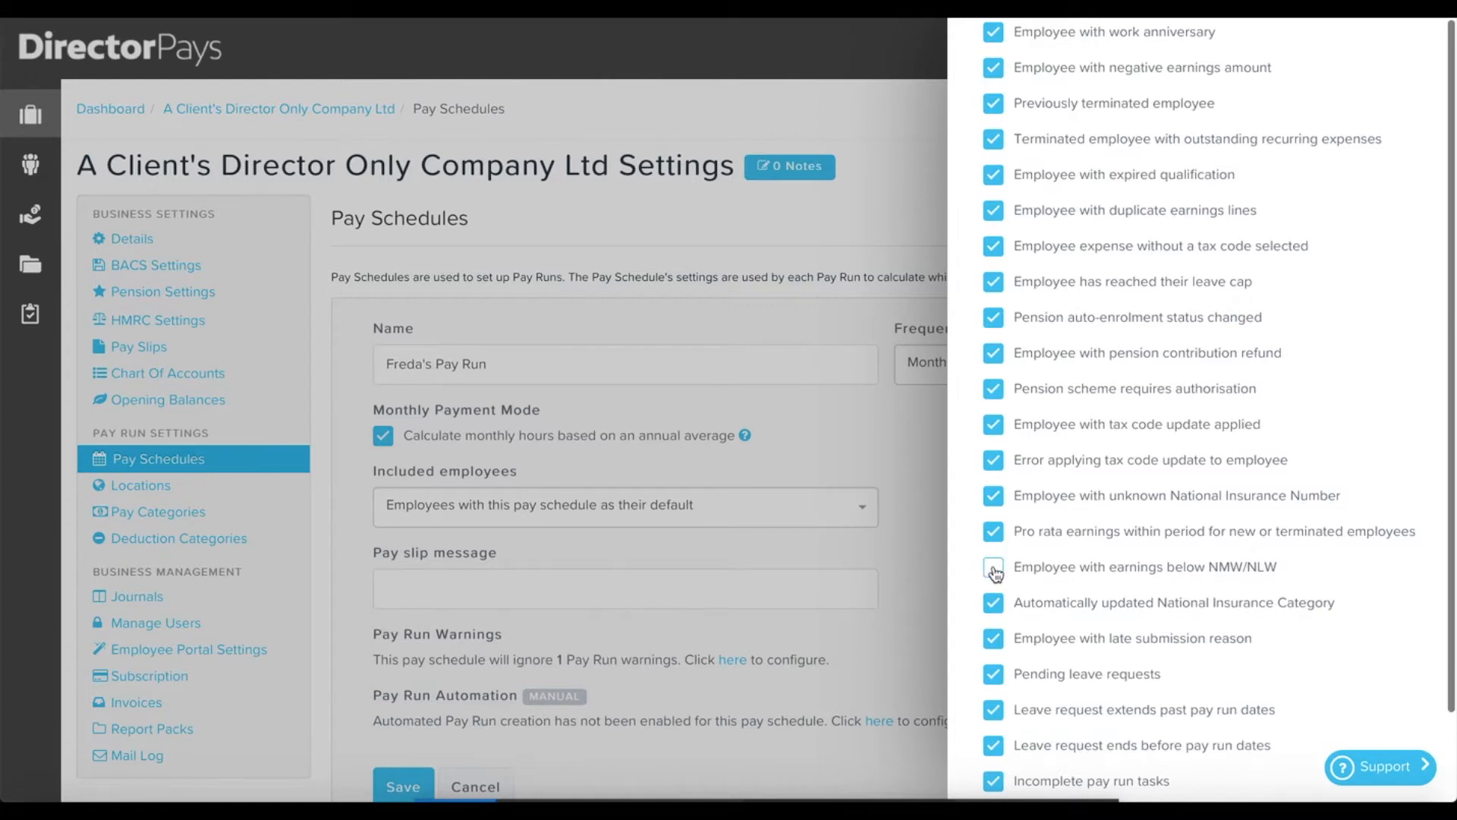
Turn off the warnings for employees with expired qualification, birthday, work anniversary and unpaid earnings.
{"action": "scroll", "coordinate": [995, 573], "scroll_direction": "up", "scroll_amount": 2}
{"action": "scroll", "coordinate": [995, 573], "scroll_direction": "up", "scroll_amount": 1}
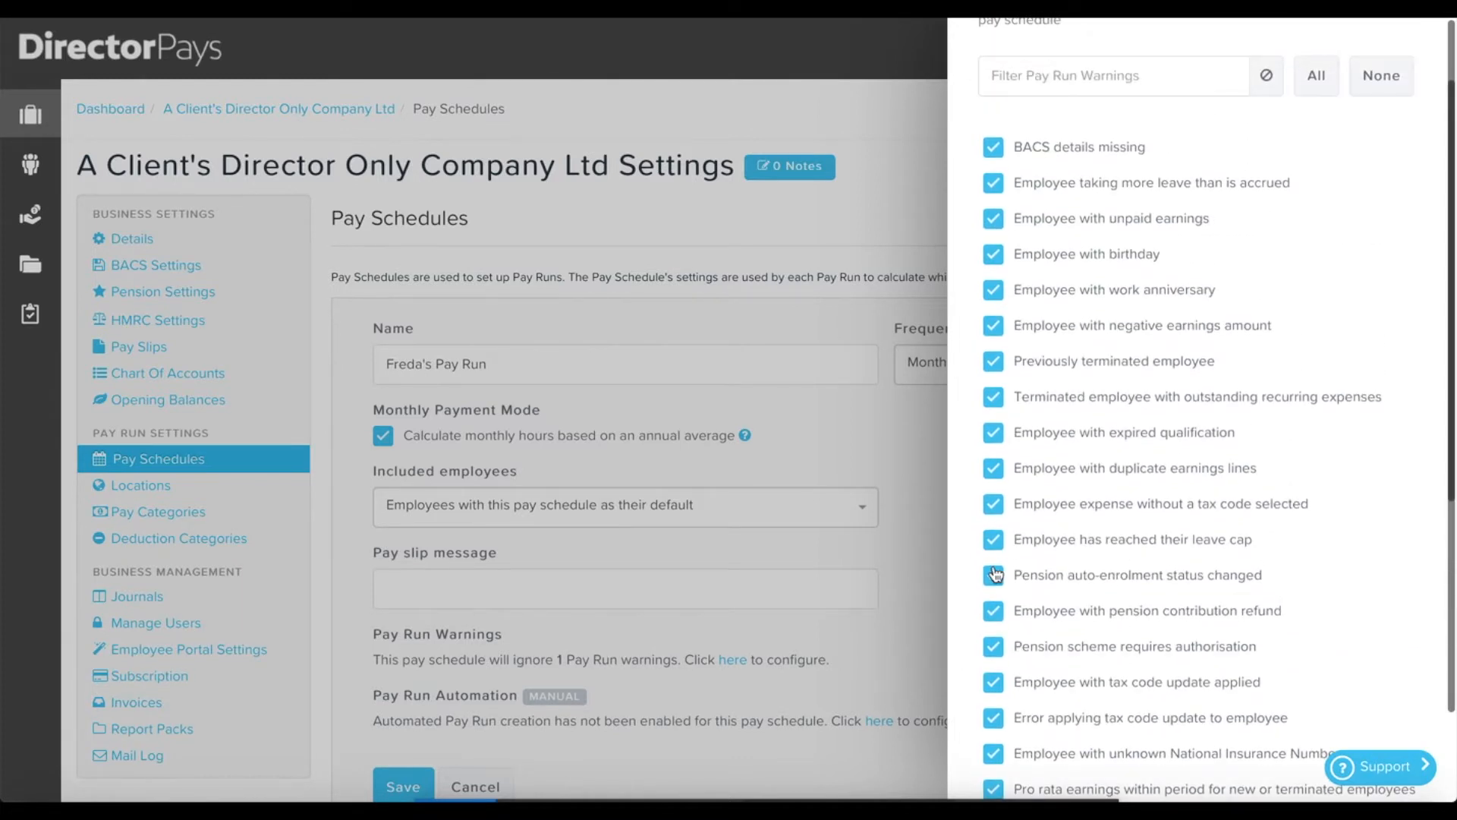
{"action": "left_click", "coordinate": [994, 434]}
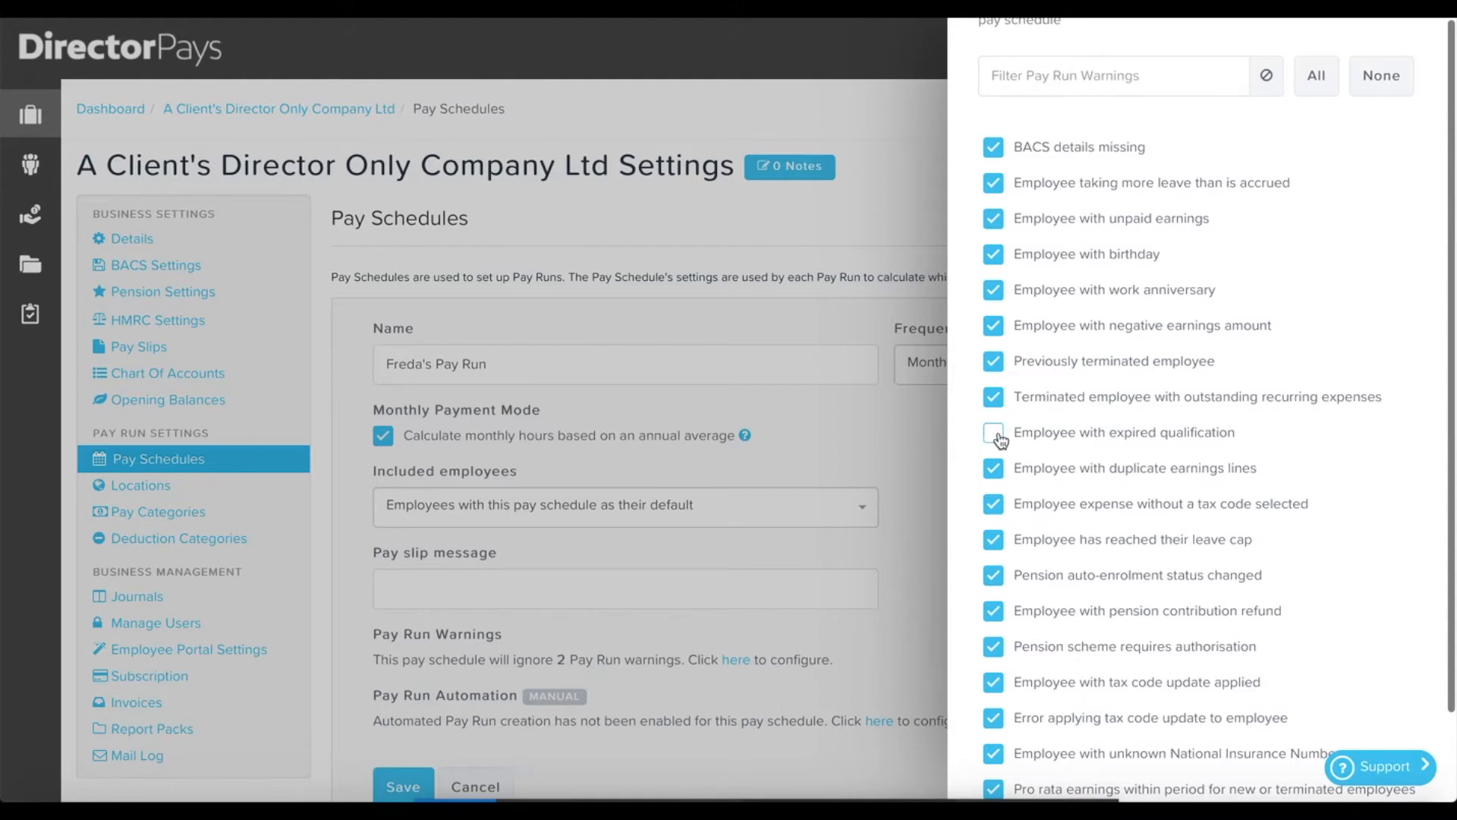
{"action": "left_click", "coordinate": [996, 259]}
{"action": "left_click", "coordinate": [996, 303]}
{"action": "left_click", "coordinate": [996, 224]}
Check the remaining pay run warnings through the end of the list and save the pay schedule.
{"action": "scroll", "coordinate": [1172, 393], "scroll_direction": "down", "scroll_amount": 3}
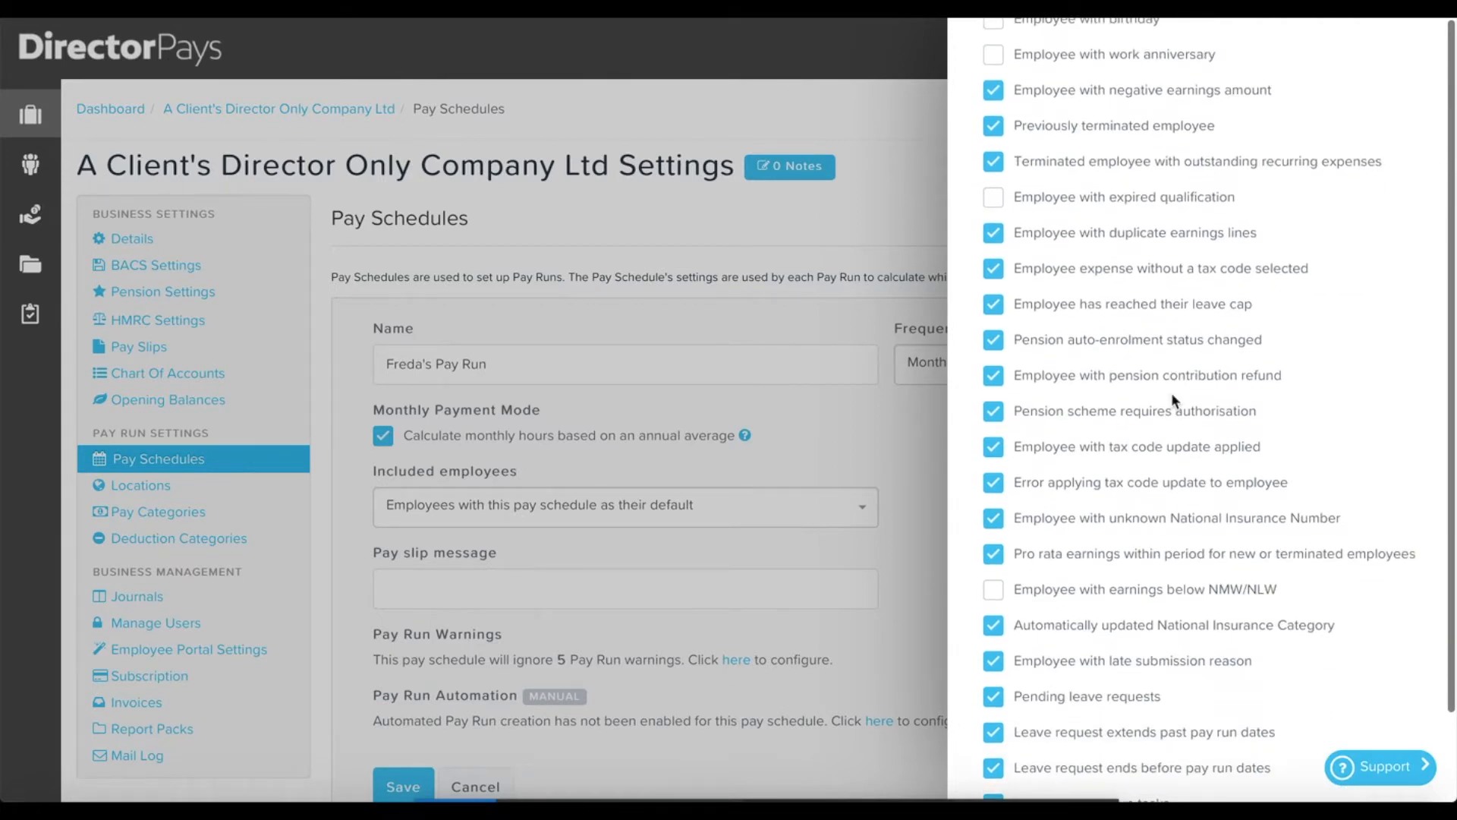
{"action": "scroll", "coordinate": [1172, 393], "scroll_direction": "down", "scroll_amount": 4}
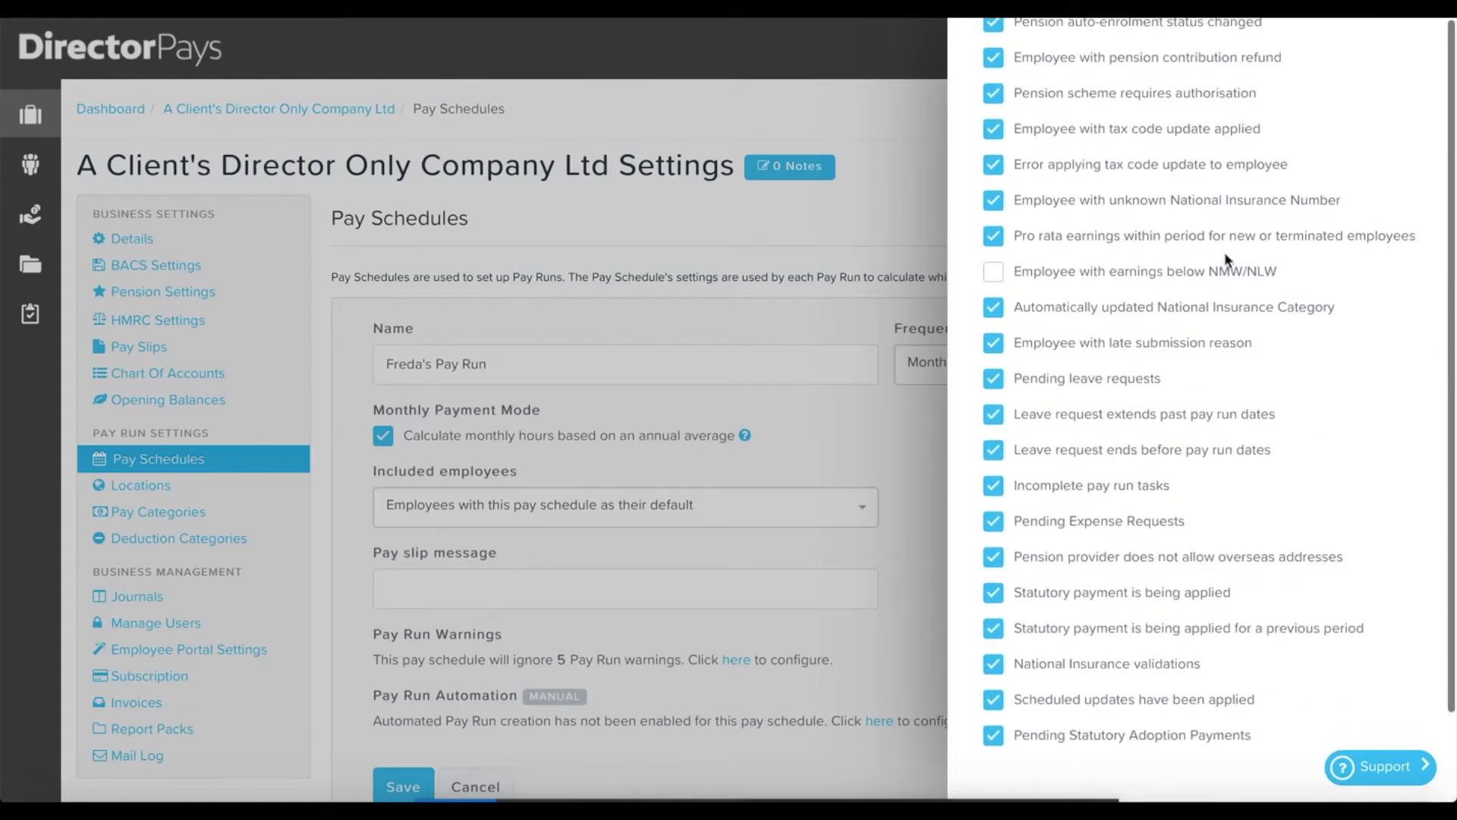
{"action": "left_click", "coordinate": [917, 438]}
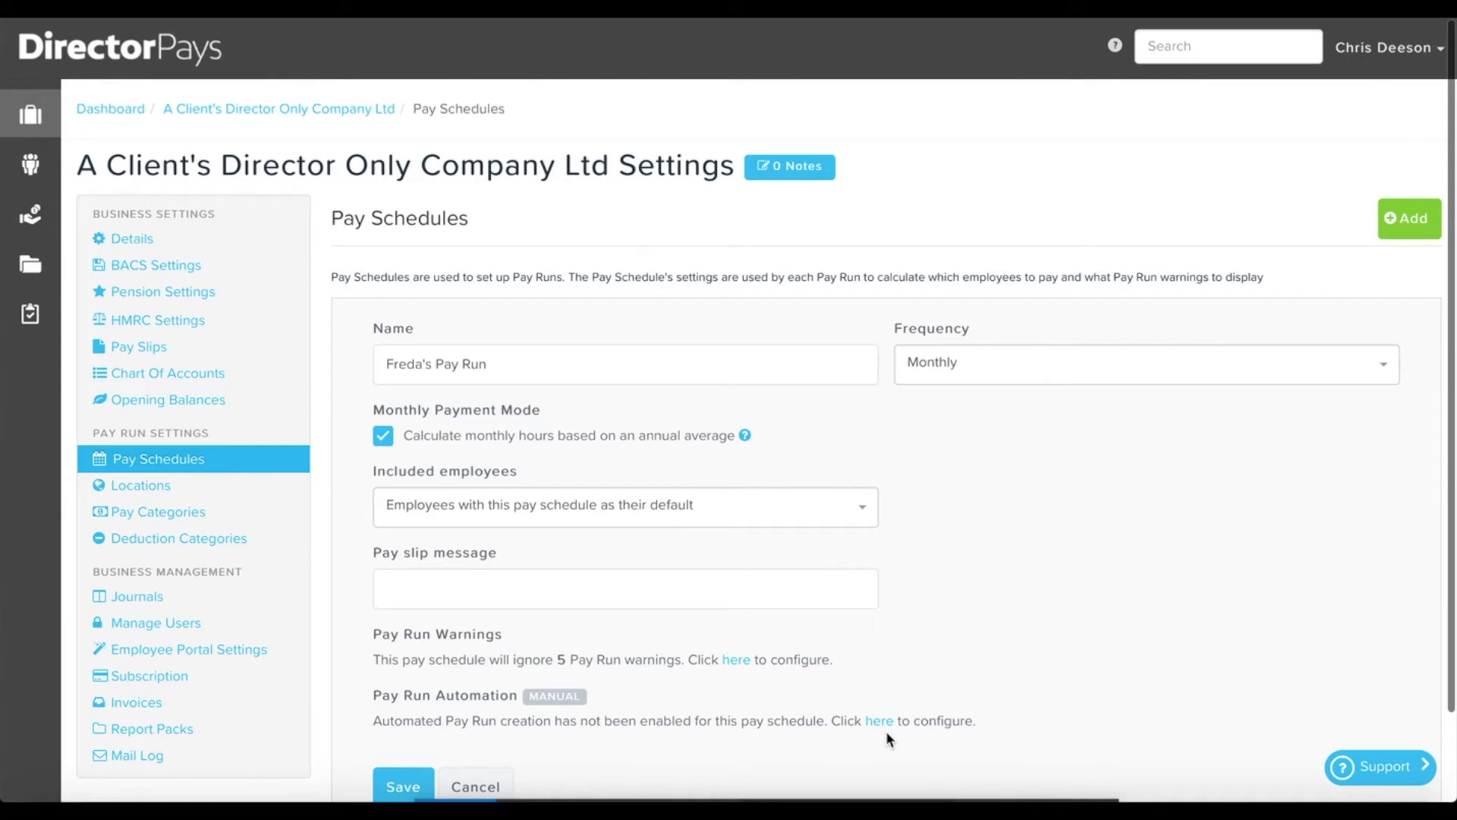
{"action": "scroll", "coordinate": [887, 733], "scroll_direction": "down", "scroll_amount": 1}
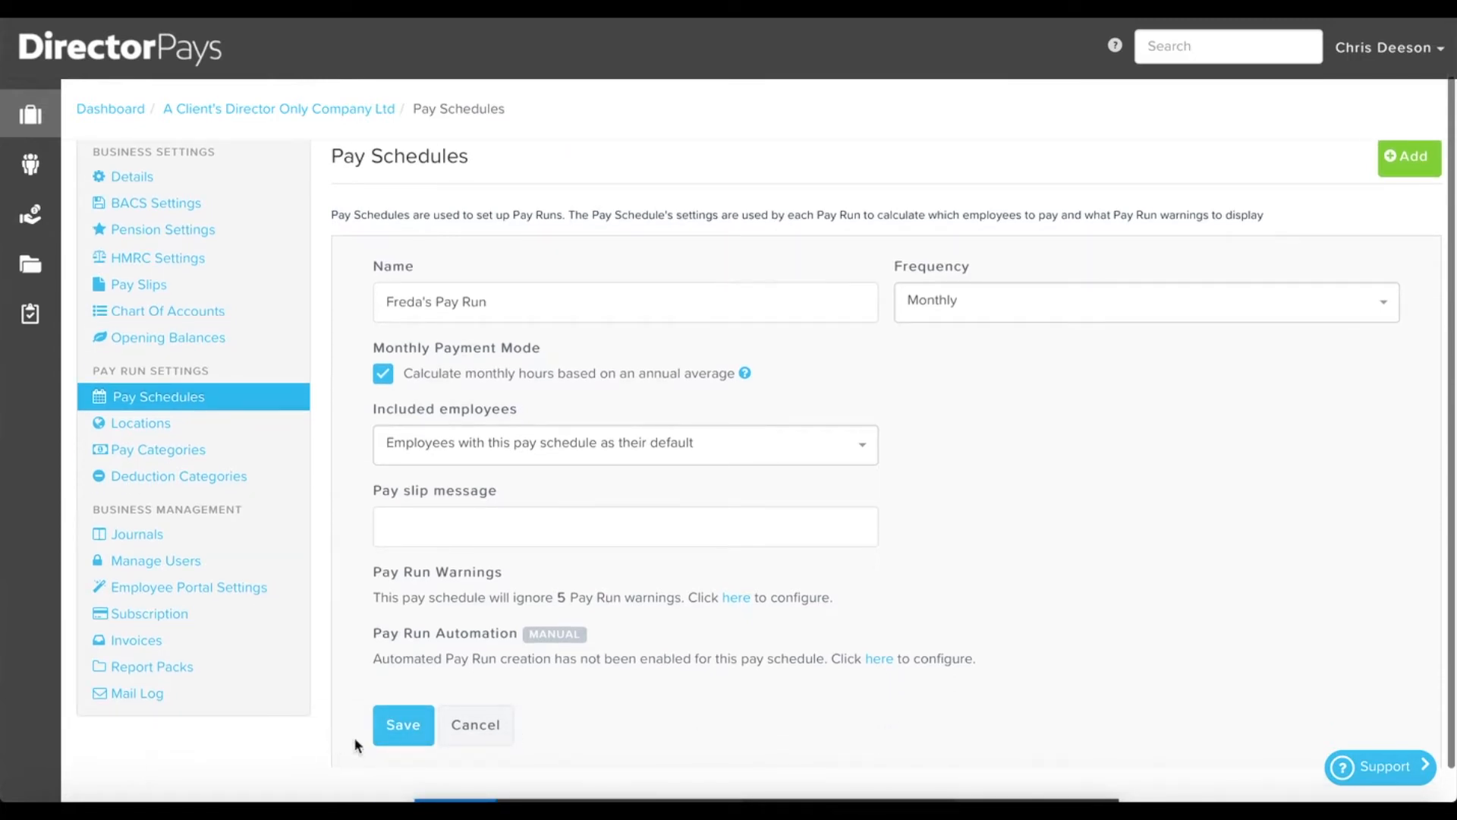
{"action": "left_click", "coordinate": [400, 737]}
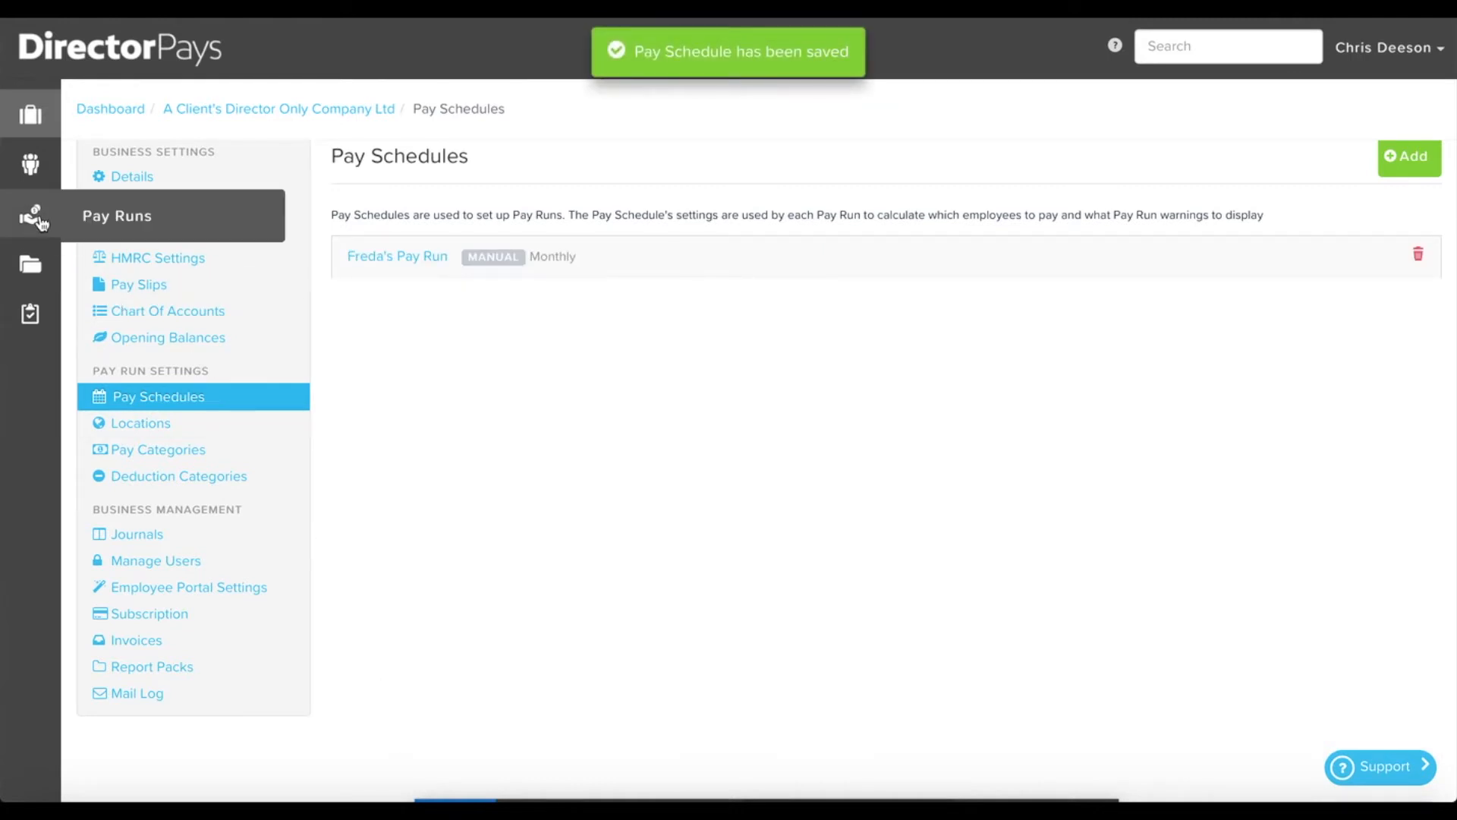
Start a new pay run for the renamed pay schedule with the pay period ending 30/06/2020.
{"action": "left_click", "coordinate": [122, 217]}
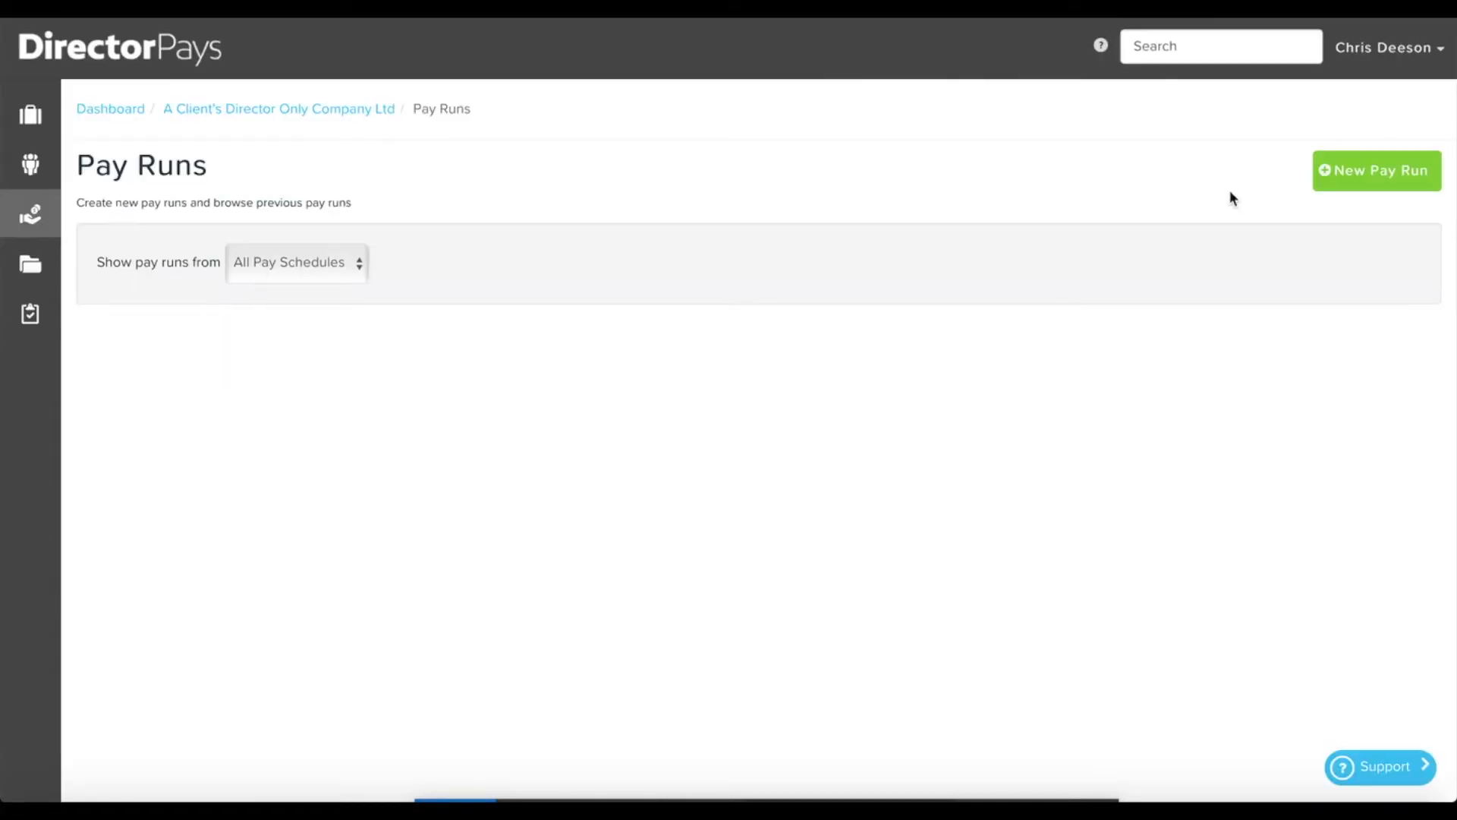
{"action": "left_click", "coordinate": [1360, 167]}
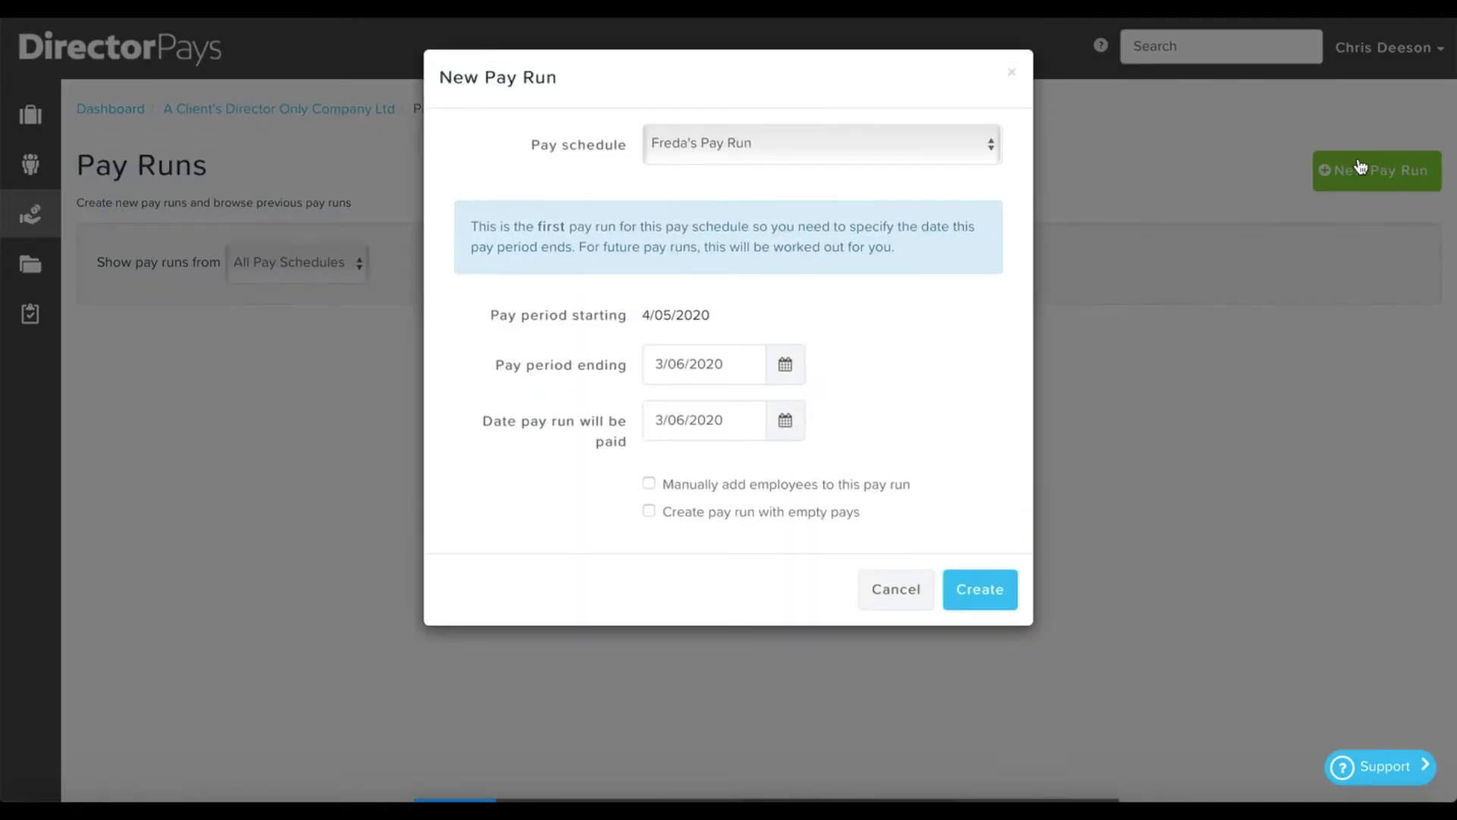
{"action": "left_click", "coordinate": [974, 144]}
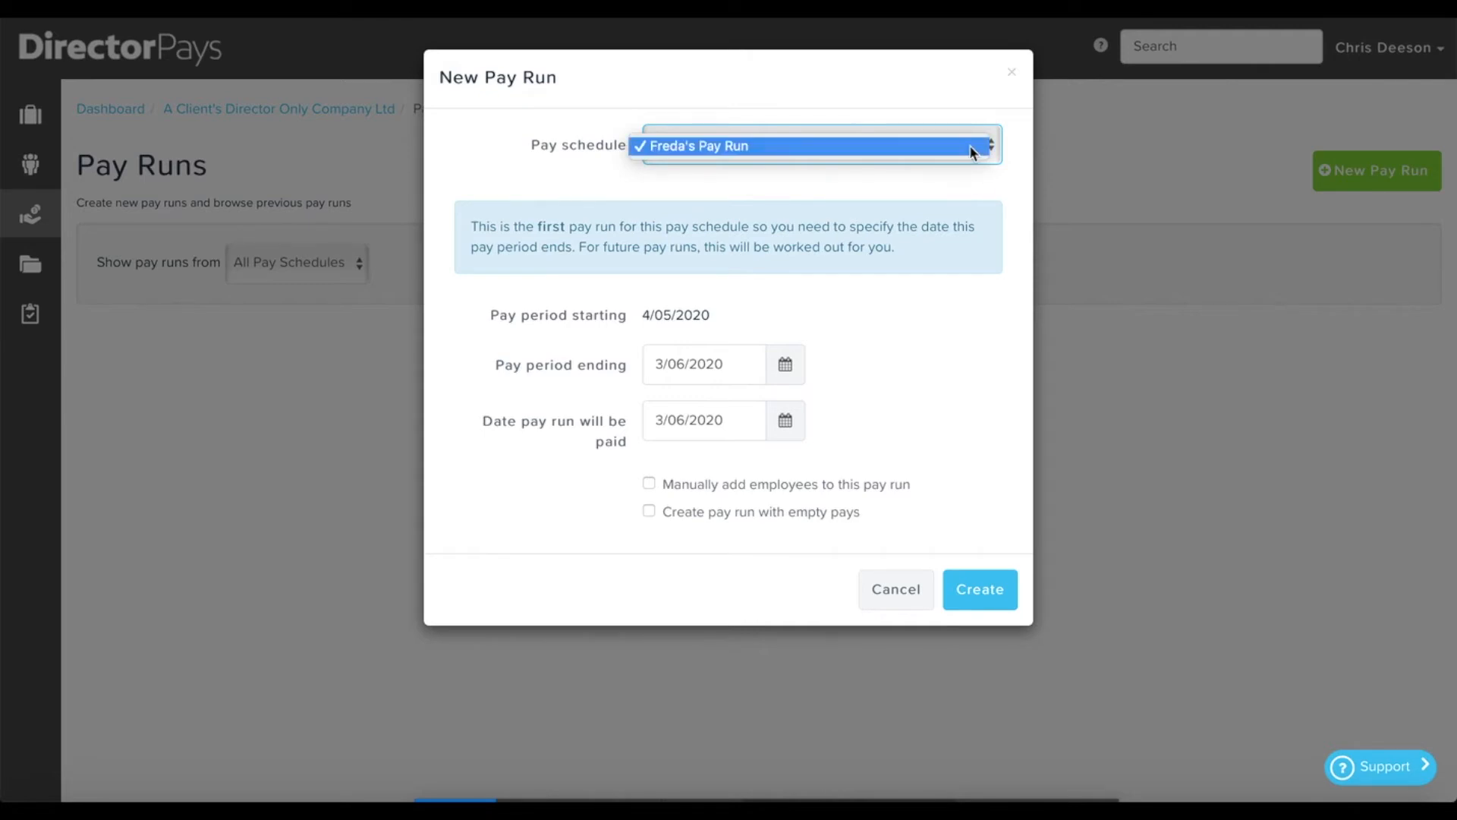
{"action": "left_click", "coordinate": [970, 147]}
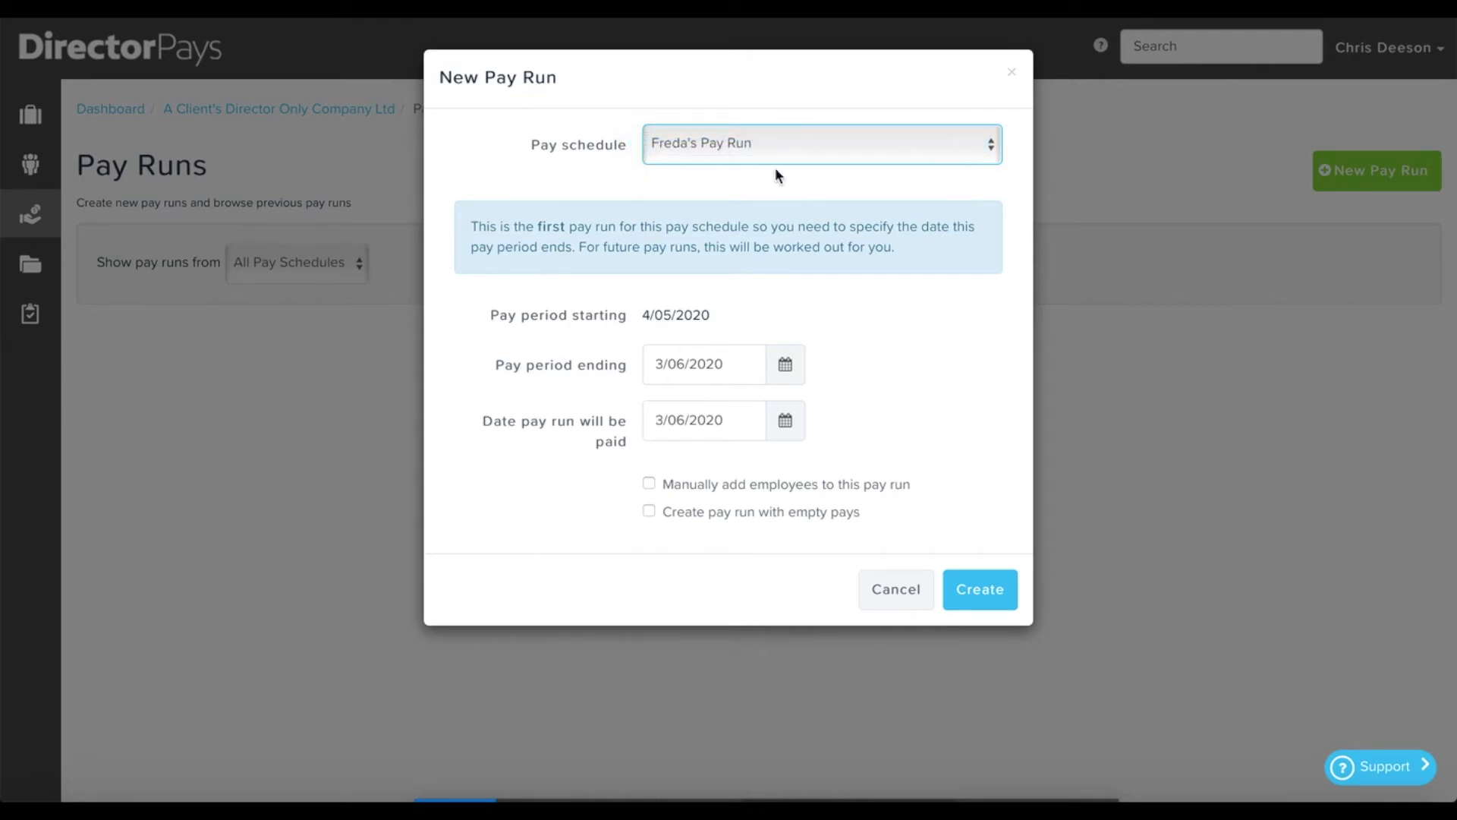
{"action": "left_click", "coordinate": [663, 364]}
{"action": "type", "text": "0"}
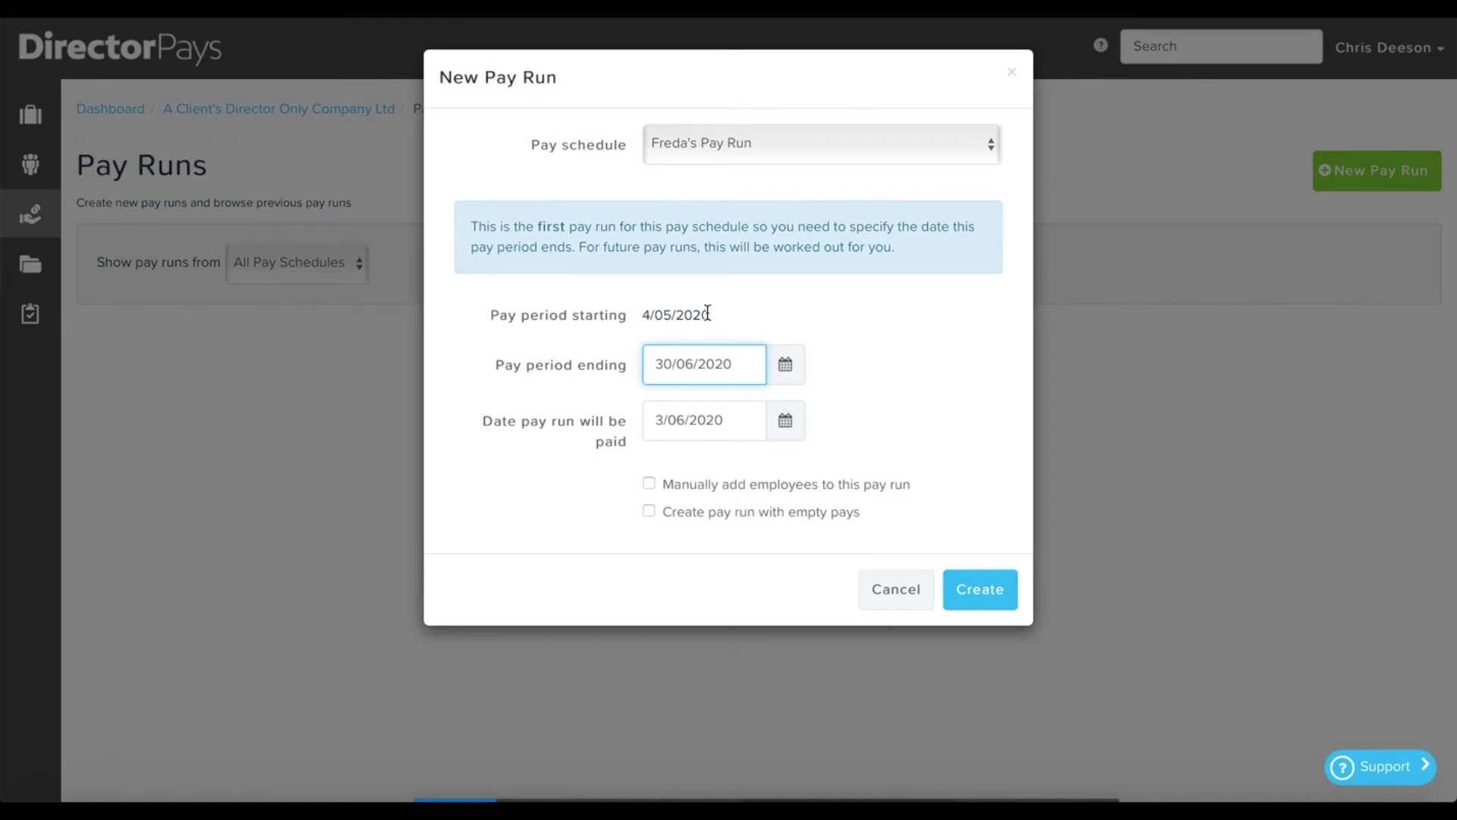
Set the date the pay run will be paid to 29/06/2020 and create the pay run.
{"action": "left_click", "coordinate": [663, 420]}
{"action": "key", "text": "BackSpace"}
{"action": "type", "text": "29"}
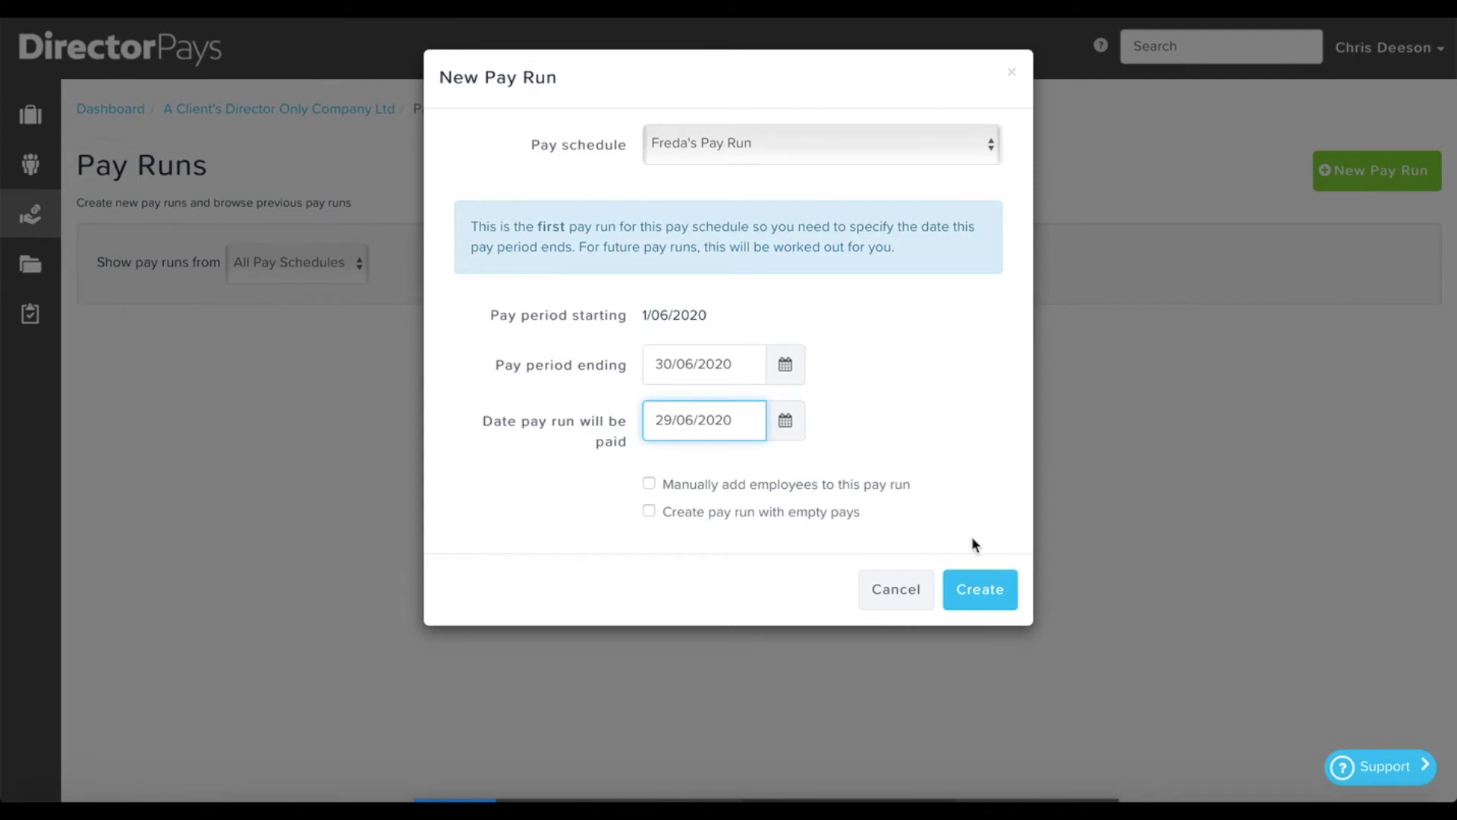
{"action": "left_click", "coordinate": [973, 590]}
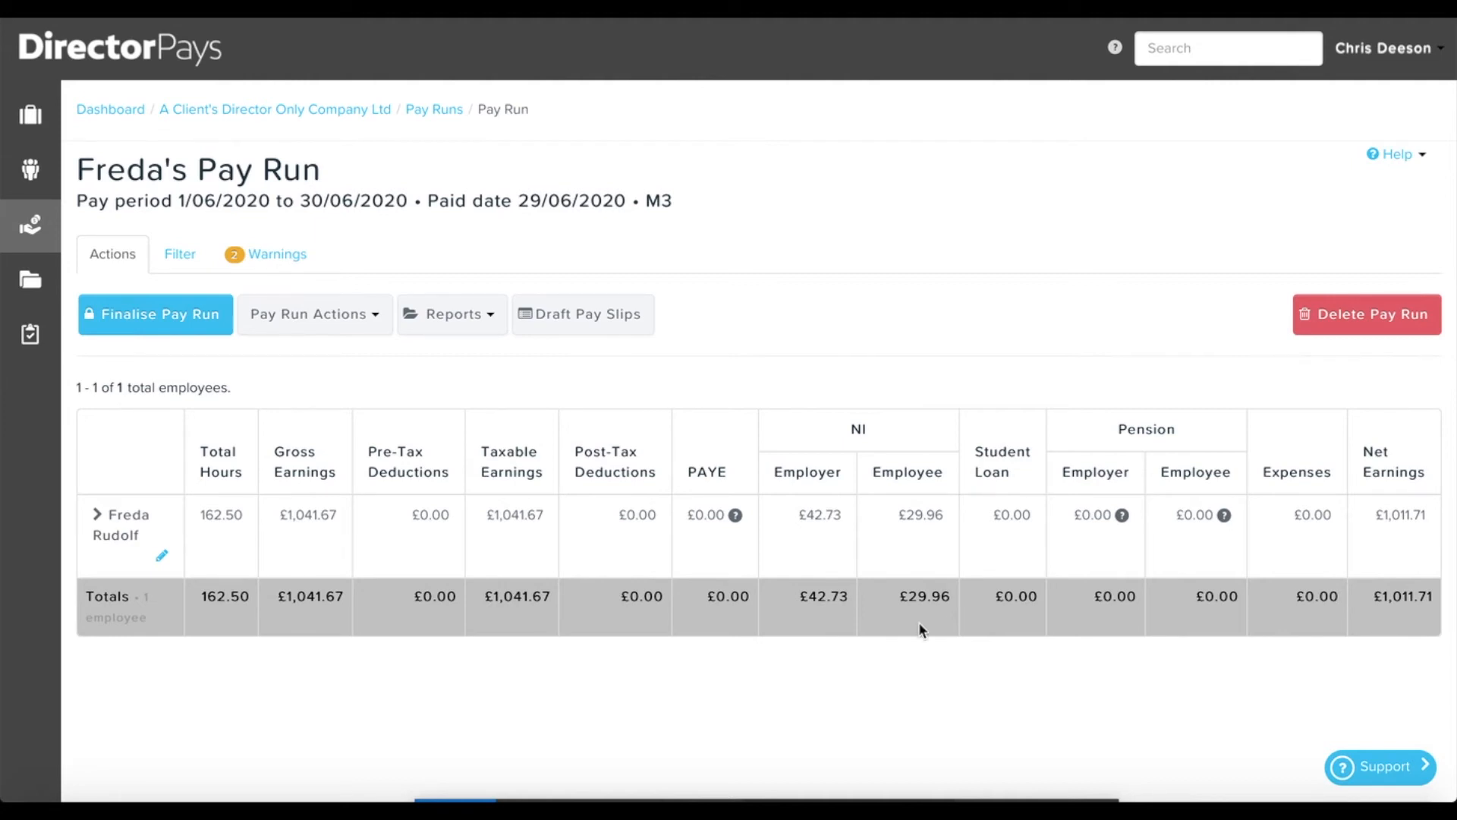
Check the explanations of the employee's PAYE calculation and employer pension amount.
{"action": "left_click", "coordinate": [736, 516]}
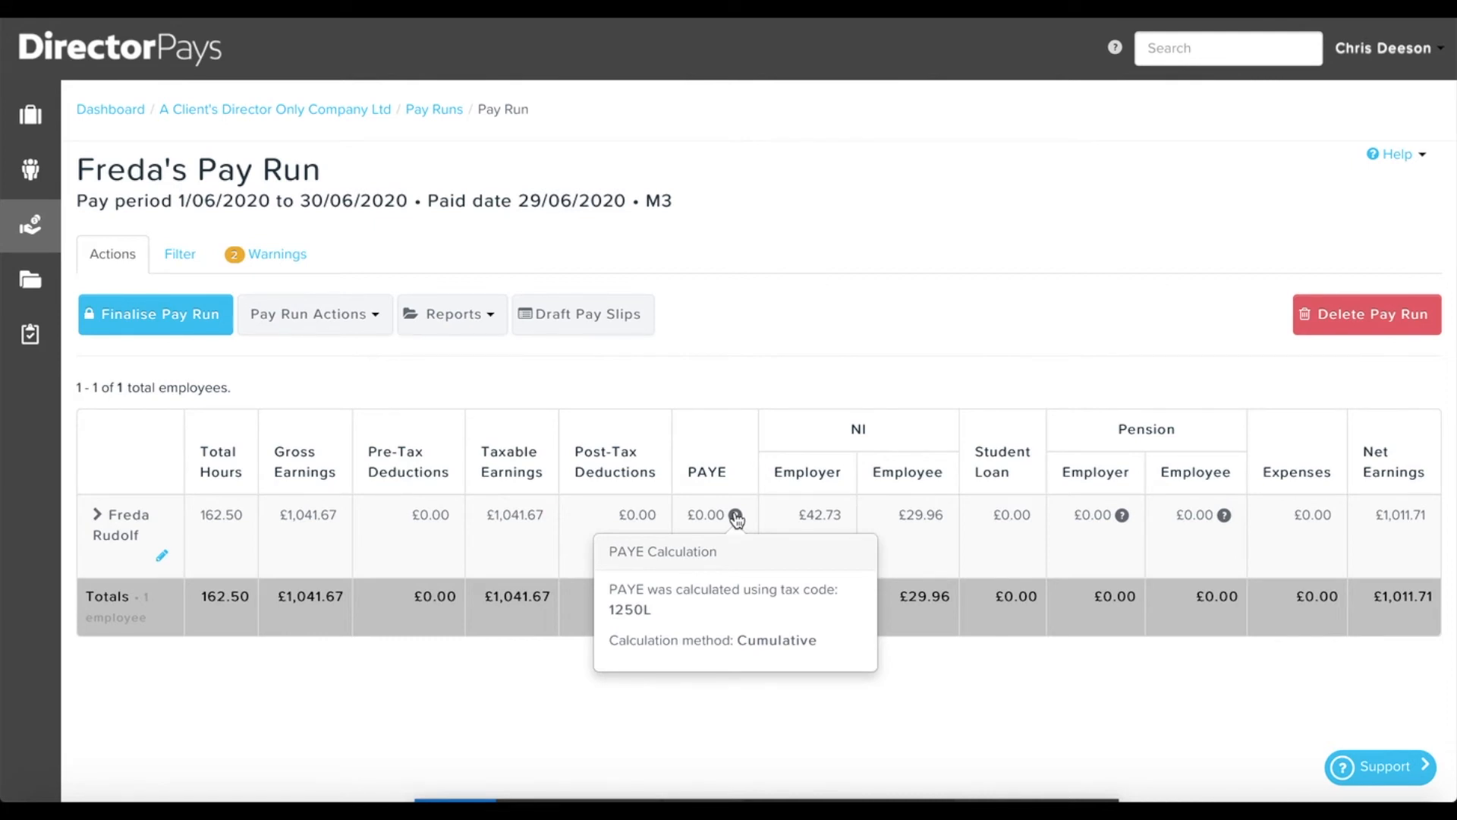
{"action": "left_click", "coordinate": [1122, 517]}
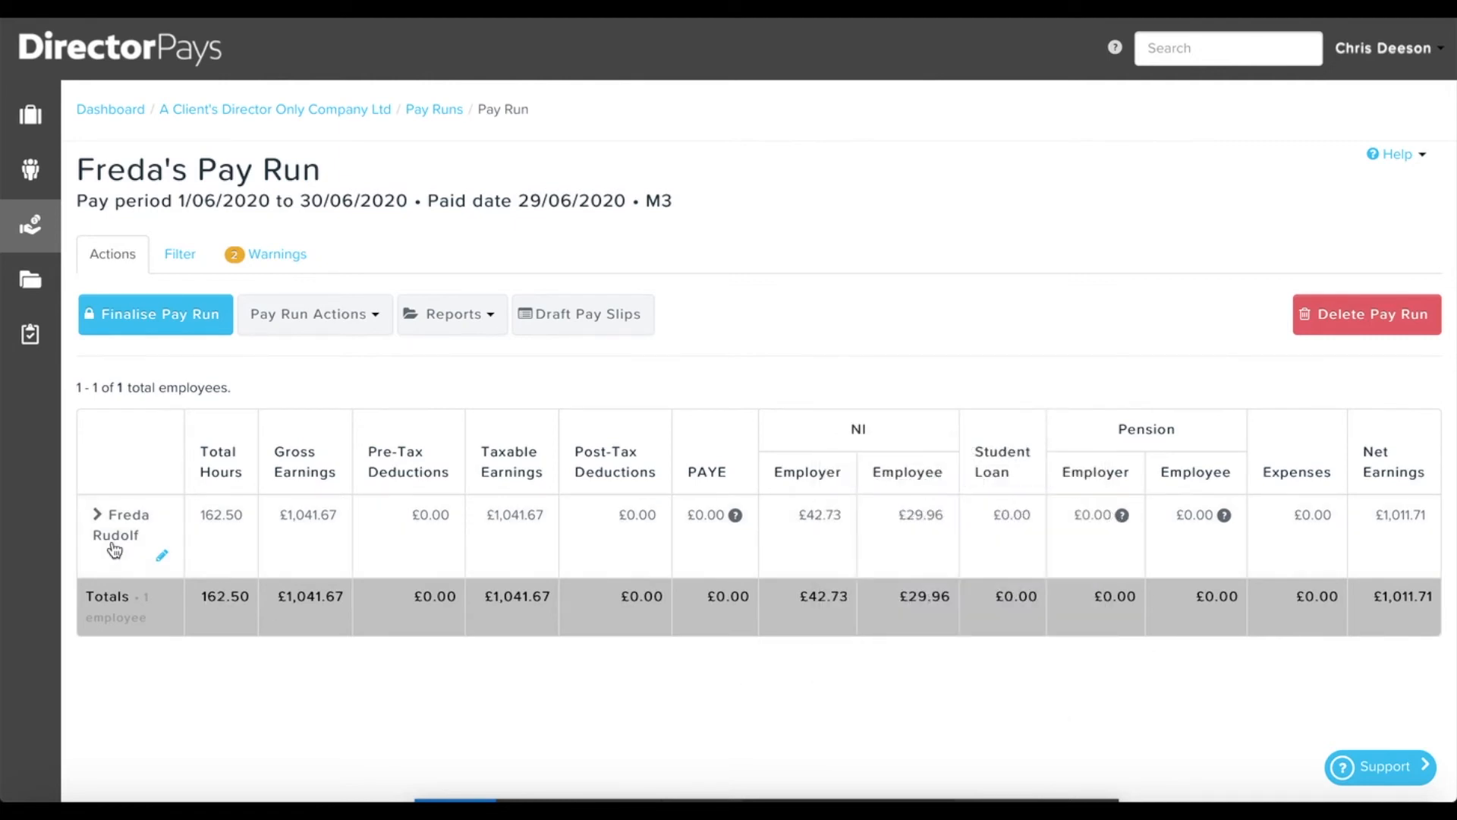
Expand the employee's line and review the hourly earnings, accrued leave, notes and available pay actions.
{"action": "left_click", "coordinate": [96, 516]}
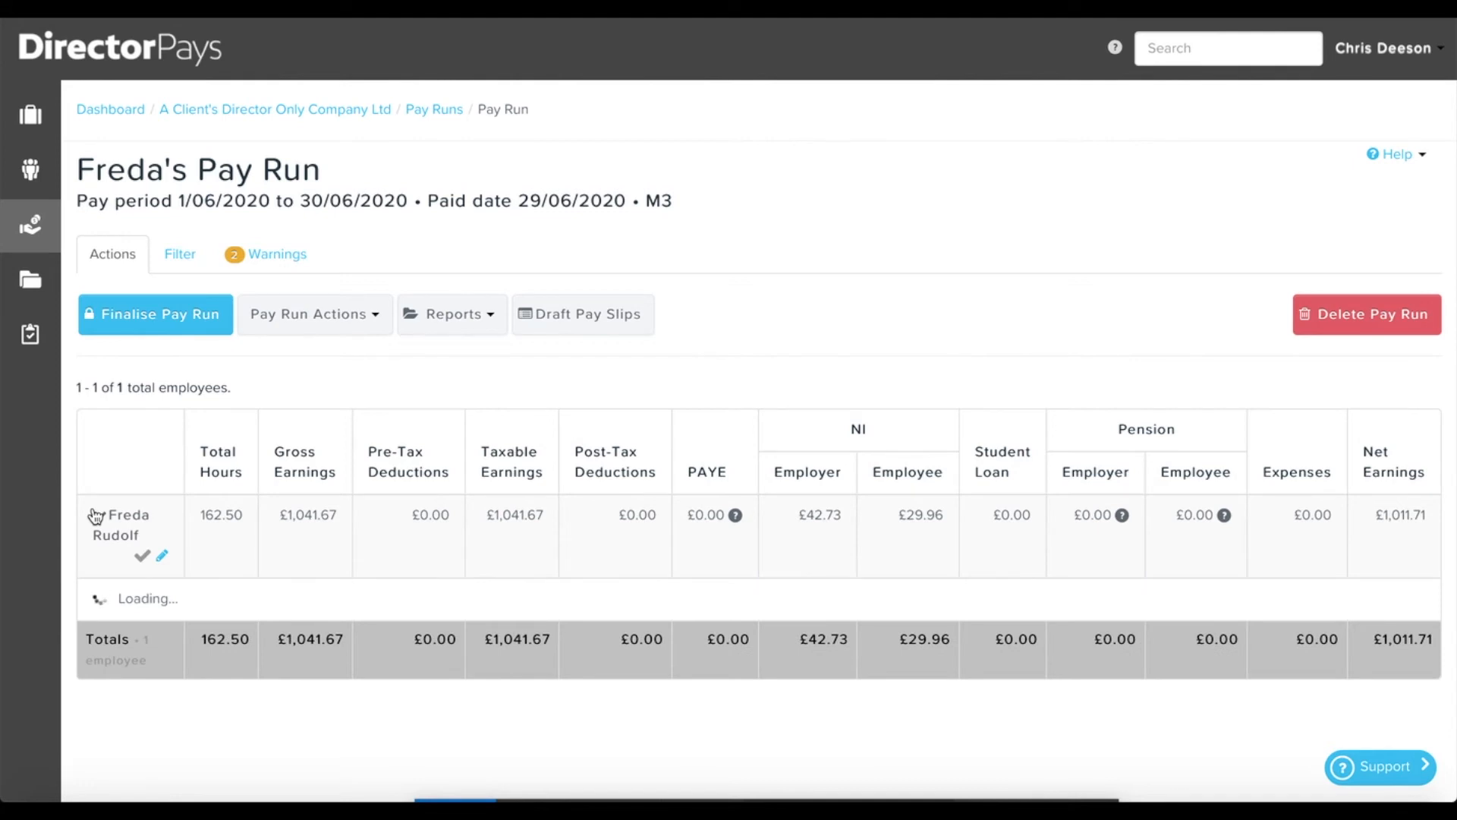
{"action": "scroll", "coordinate": [535, 613], "scroll_direction": "down", "scroll_amount": 2}
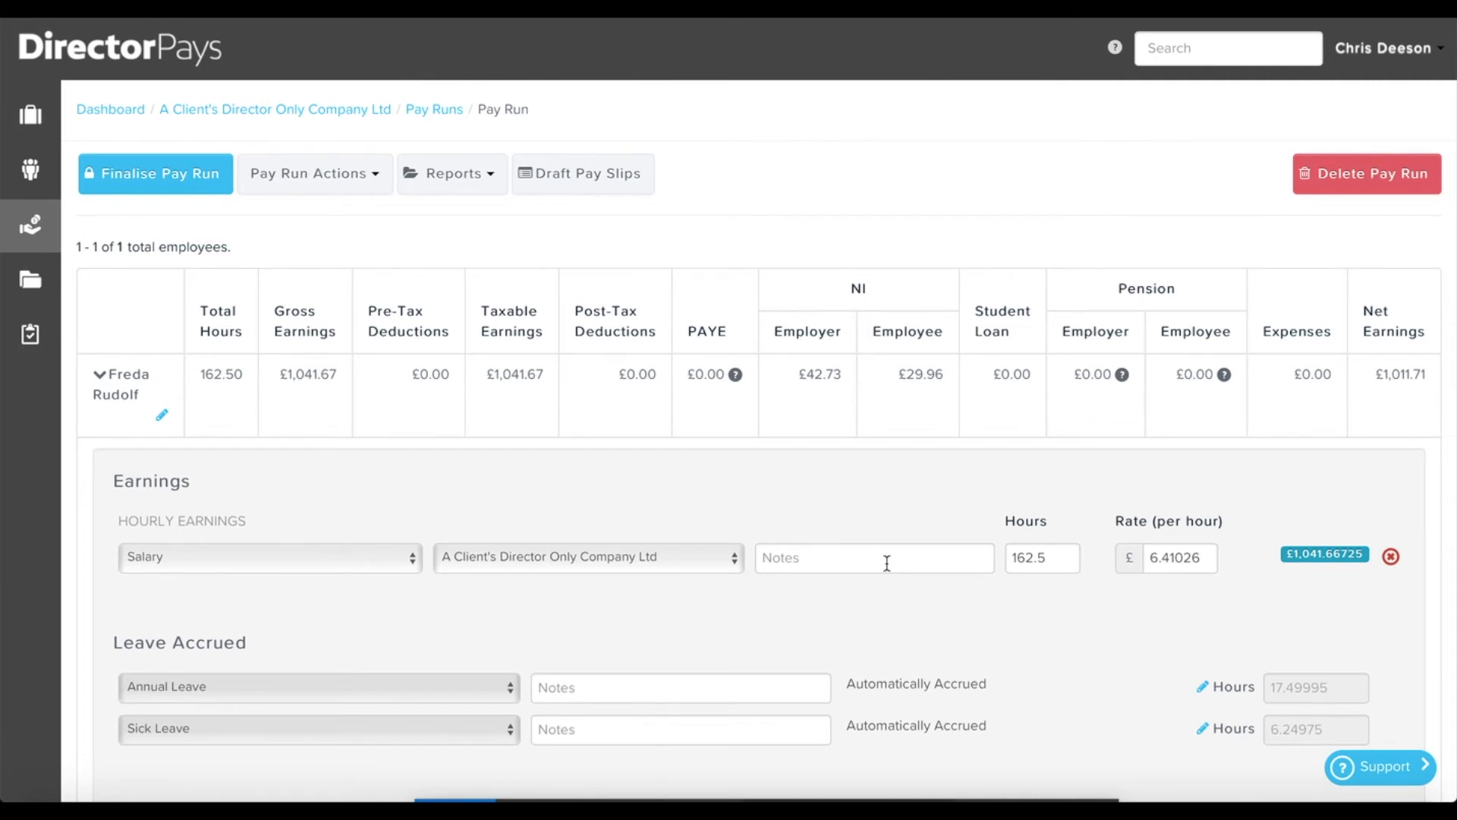
{"action": "scroll", "coordinate": [1090, 642], "scroll_direction": "down", "scroll_amount": 4}
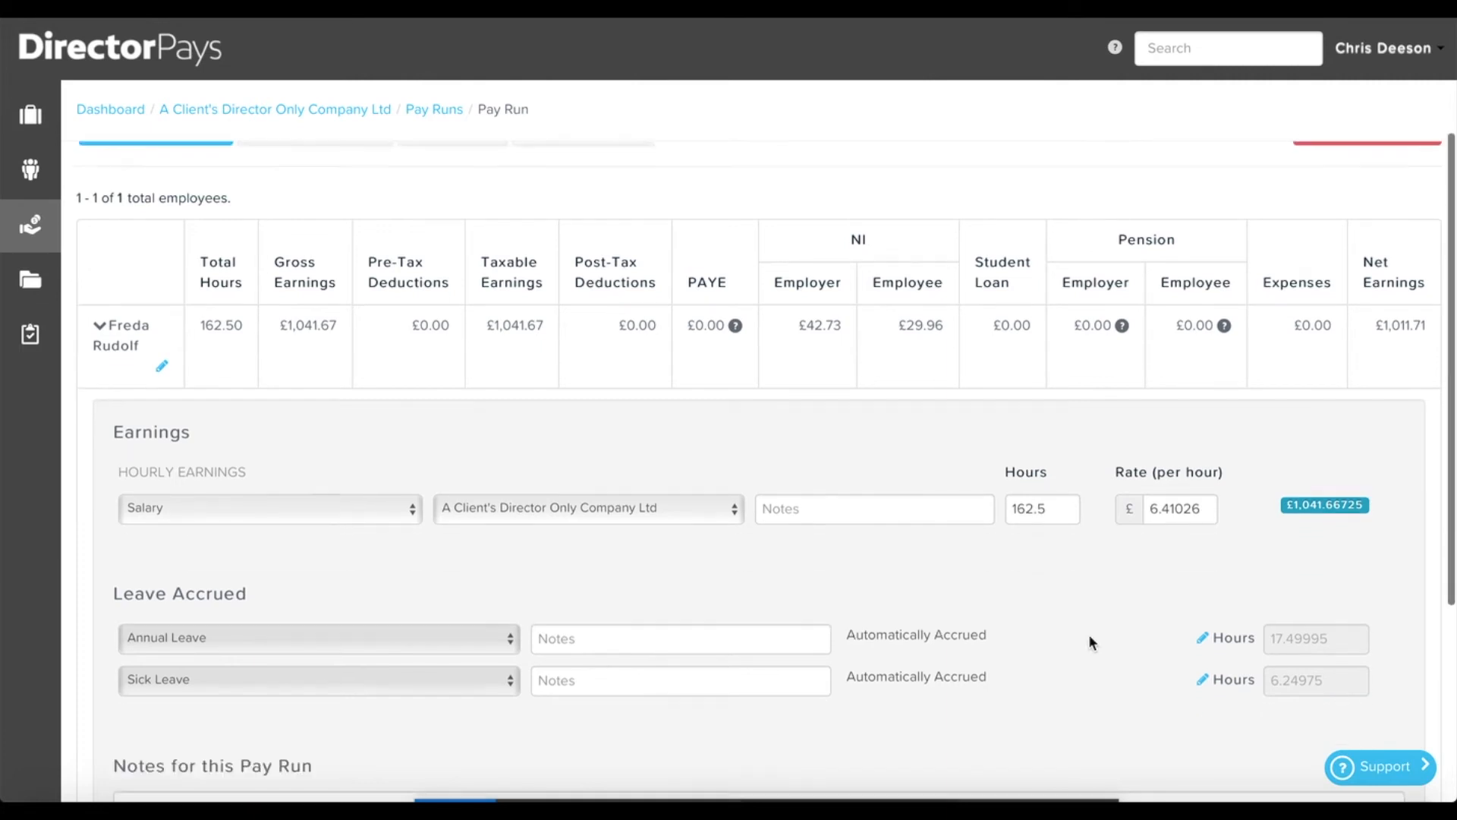
{"action": "scroll", "coordinate": [1090, 639], "scroll_direction": "down", "scroll_amount": 1}
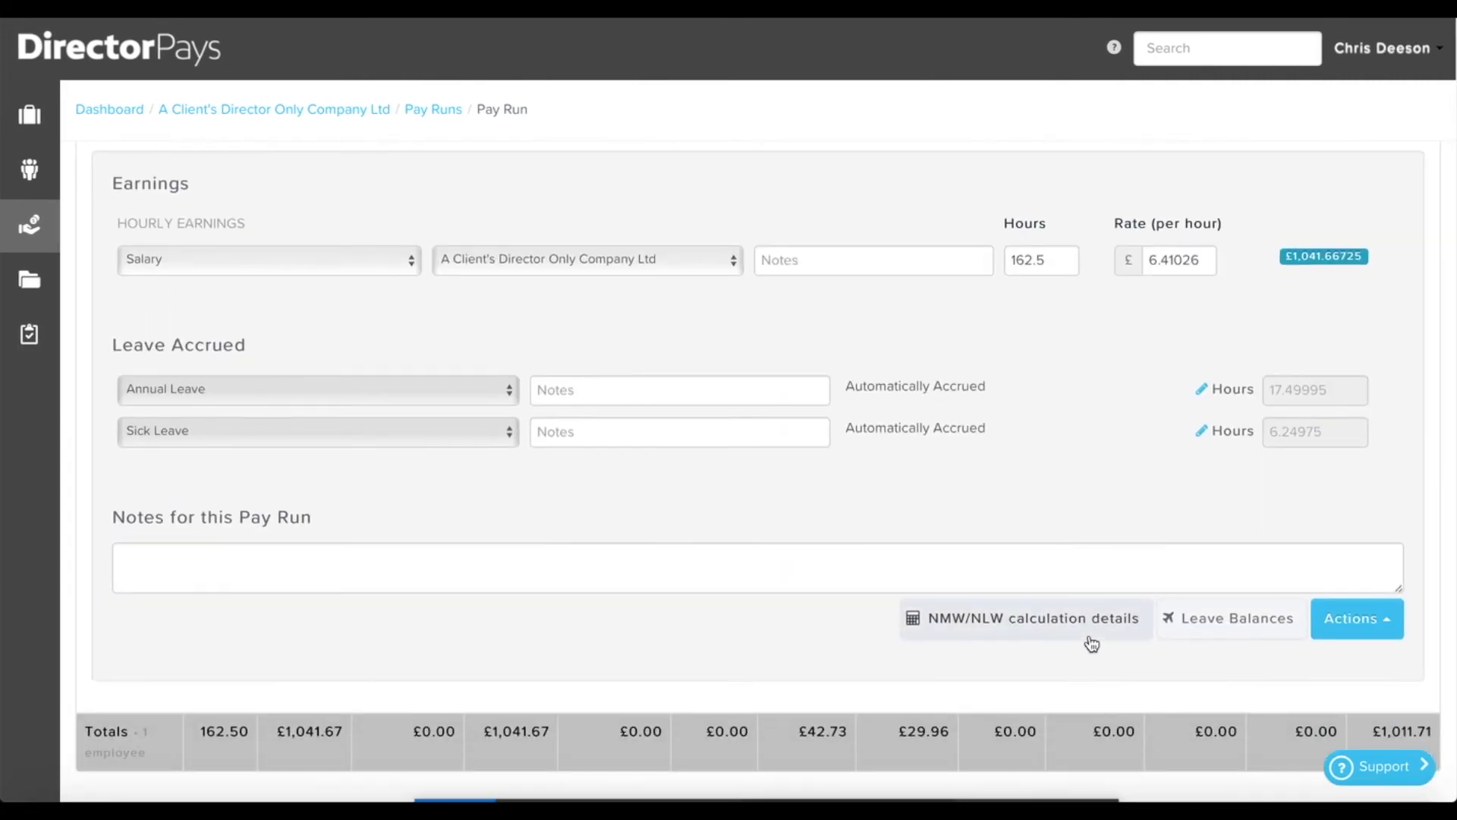
{"action": "left_click", "coordinate": [1362, 640]}
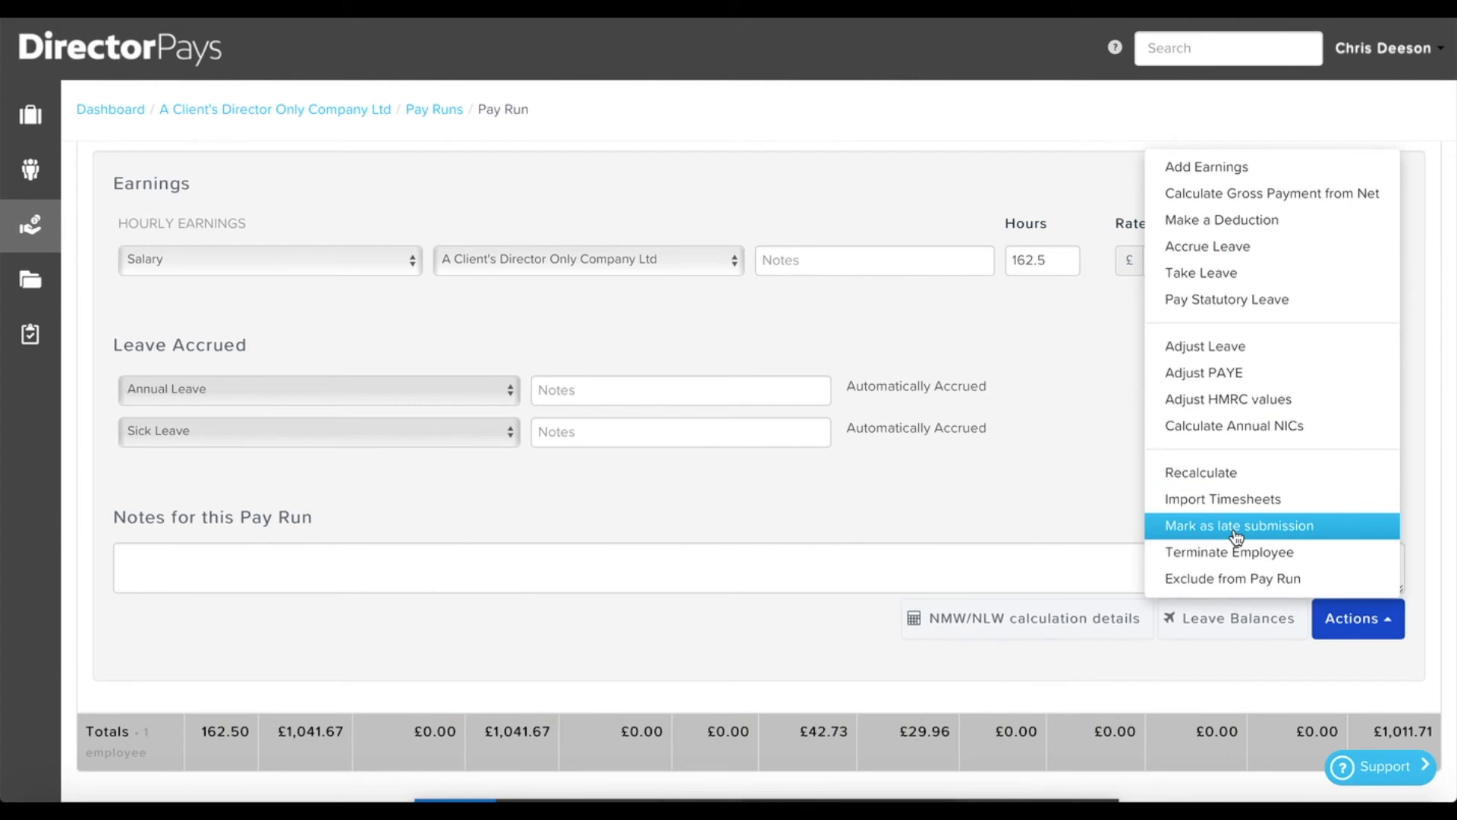
{"action": "left_click", "coordinate": [1074, 501]}
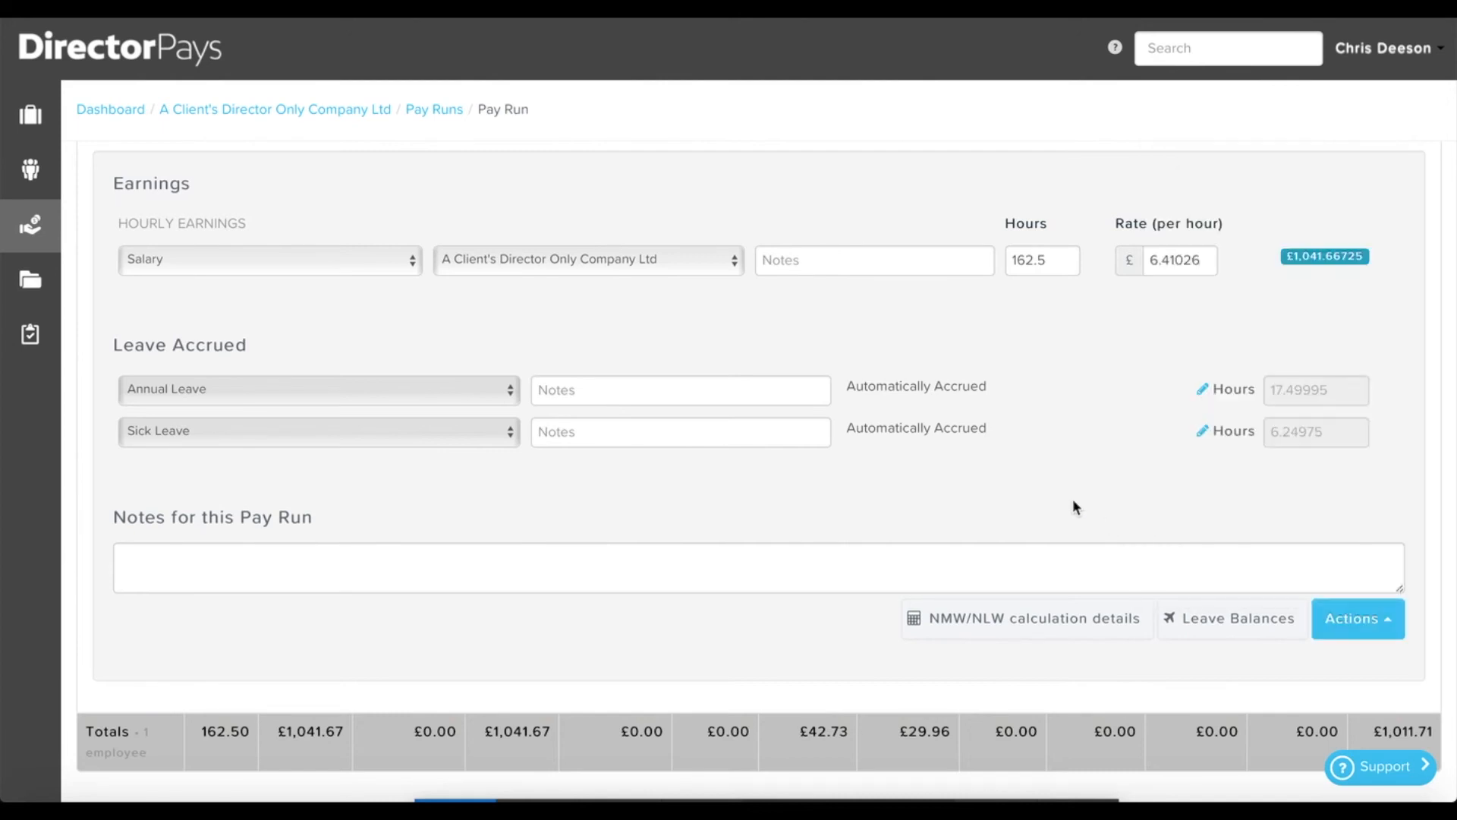
Collapse the employee's pay line with it marked as checked, and show the pay run's warnings.
{"action": "scroll", "coordinate": [1073, 506], "scroll_direction": "up", "scroll_amount": 4}
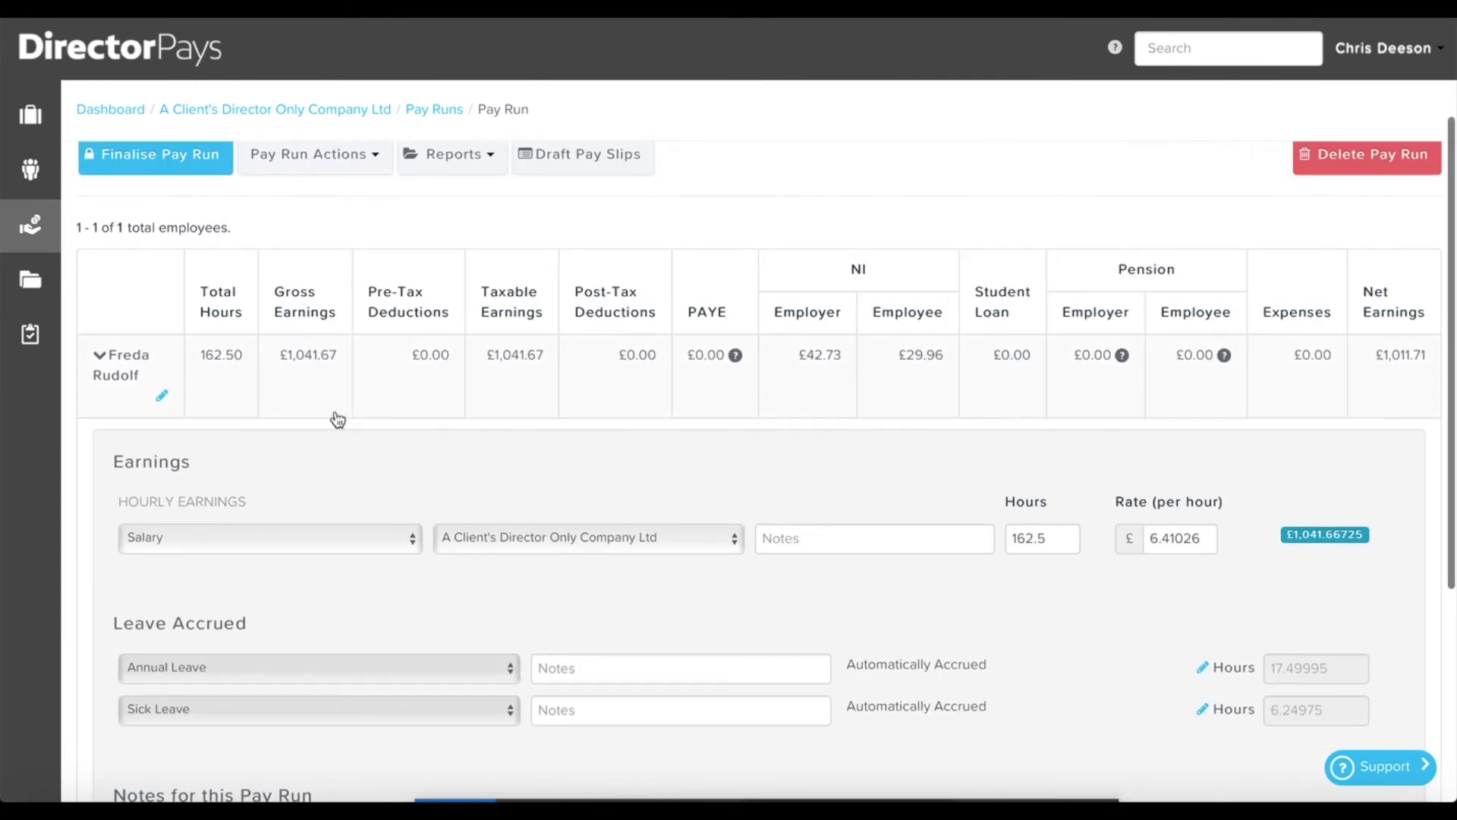
{"action": "left_click", "coordinate": [335, 413]}
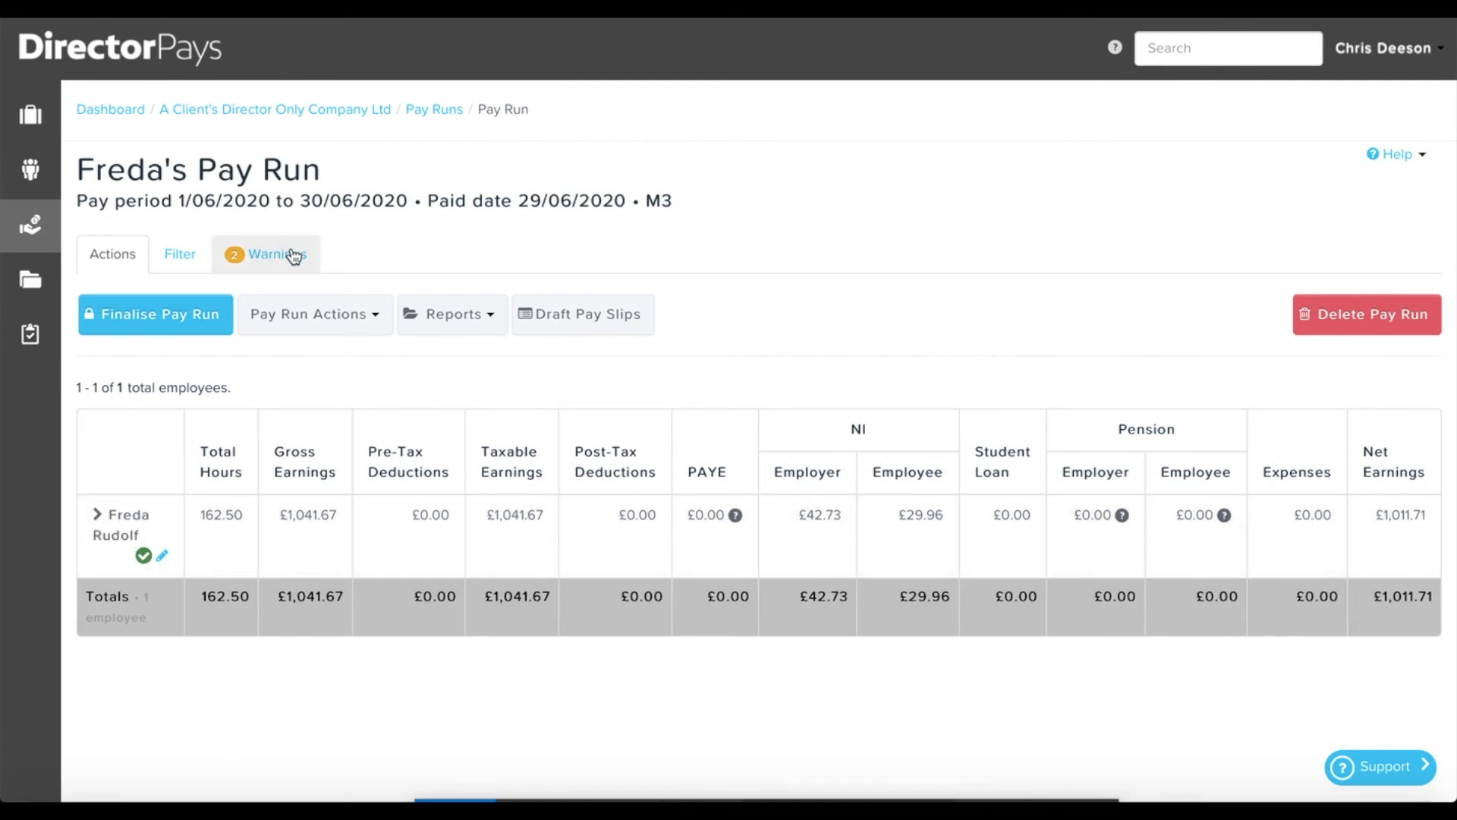
{"action": "left_click", "coordinate": [293, 256]}
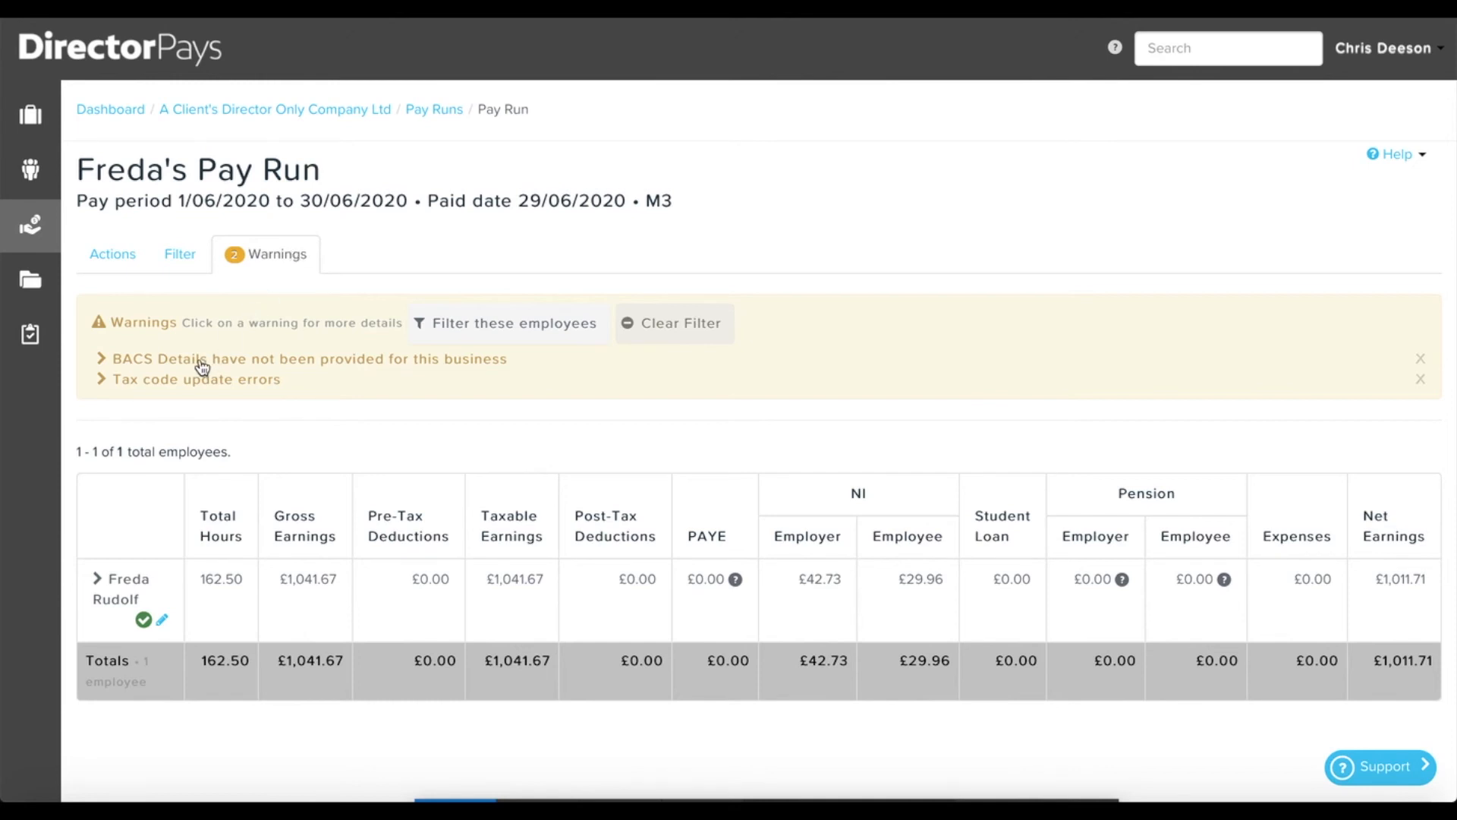
Read the details of the BACS details warning and the tax code update errors, collapsing each one again.
{"action": "left_click", "coordinate": [107, 361]}
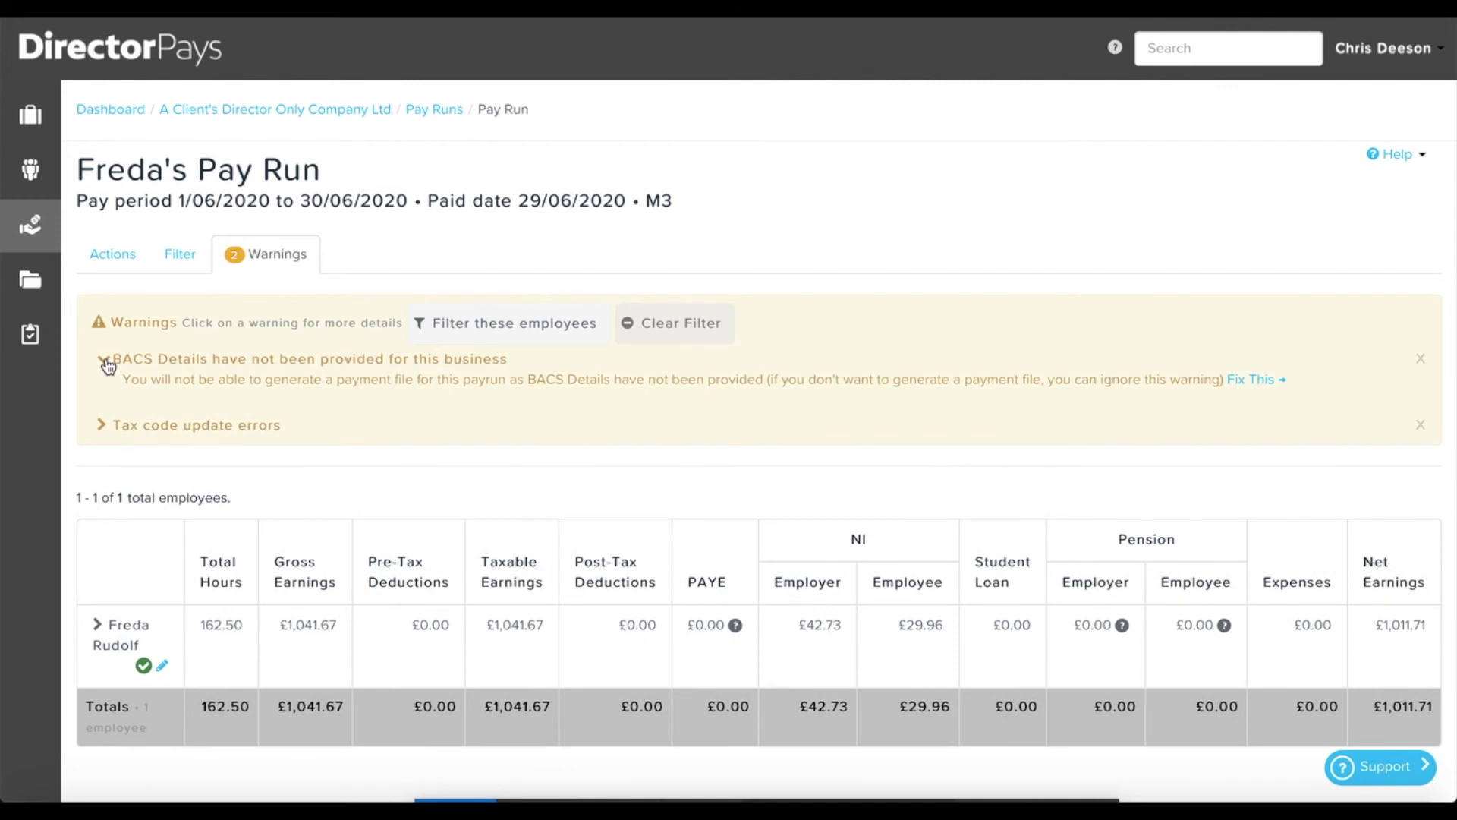
{"action": "left_click", "coordinate": [106, 363]}
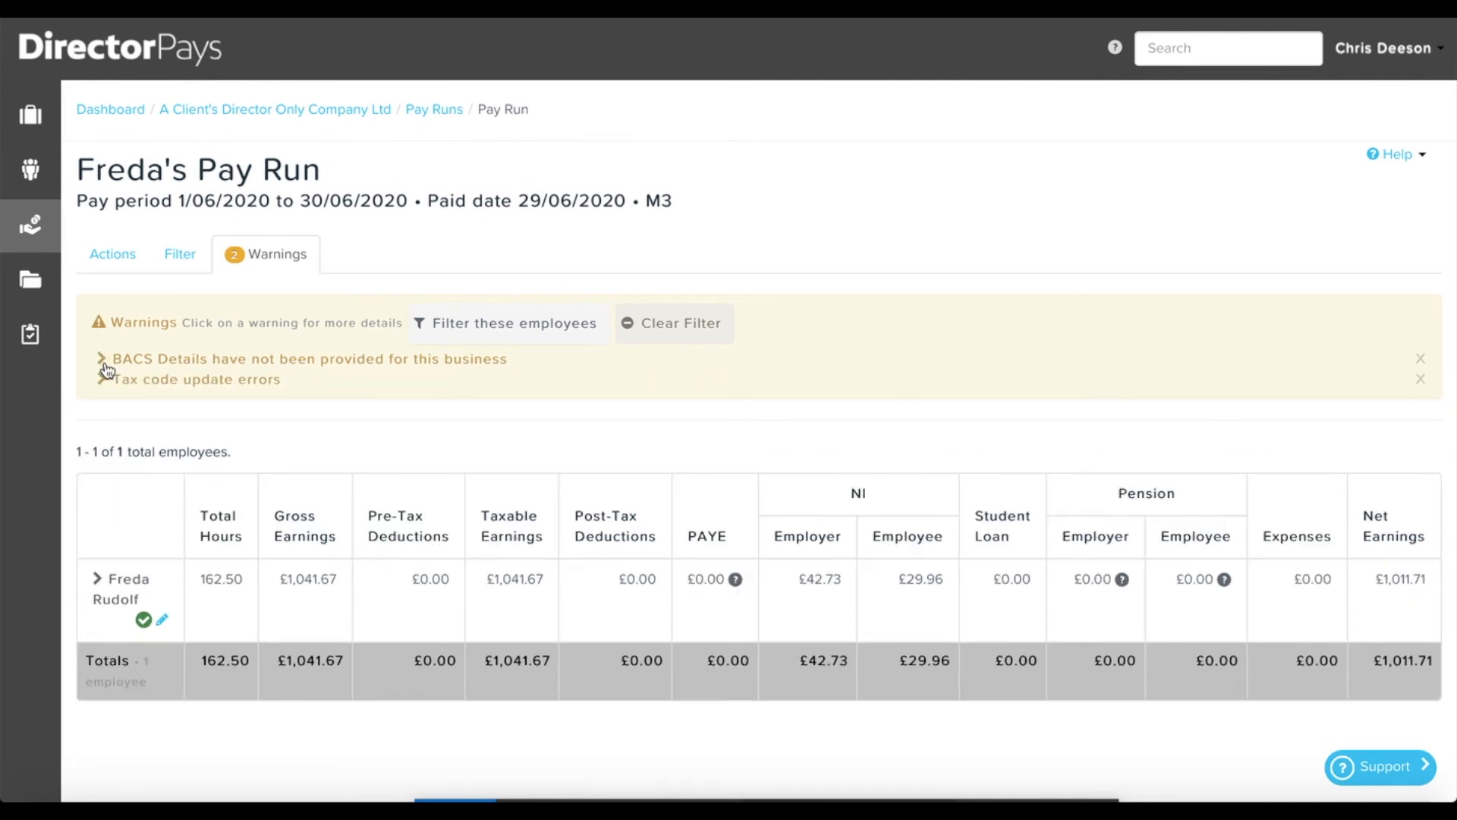
{"action": "left_click", "coordinate": [103, 383]}
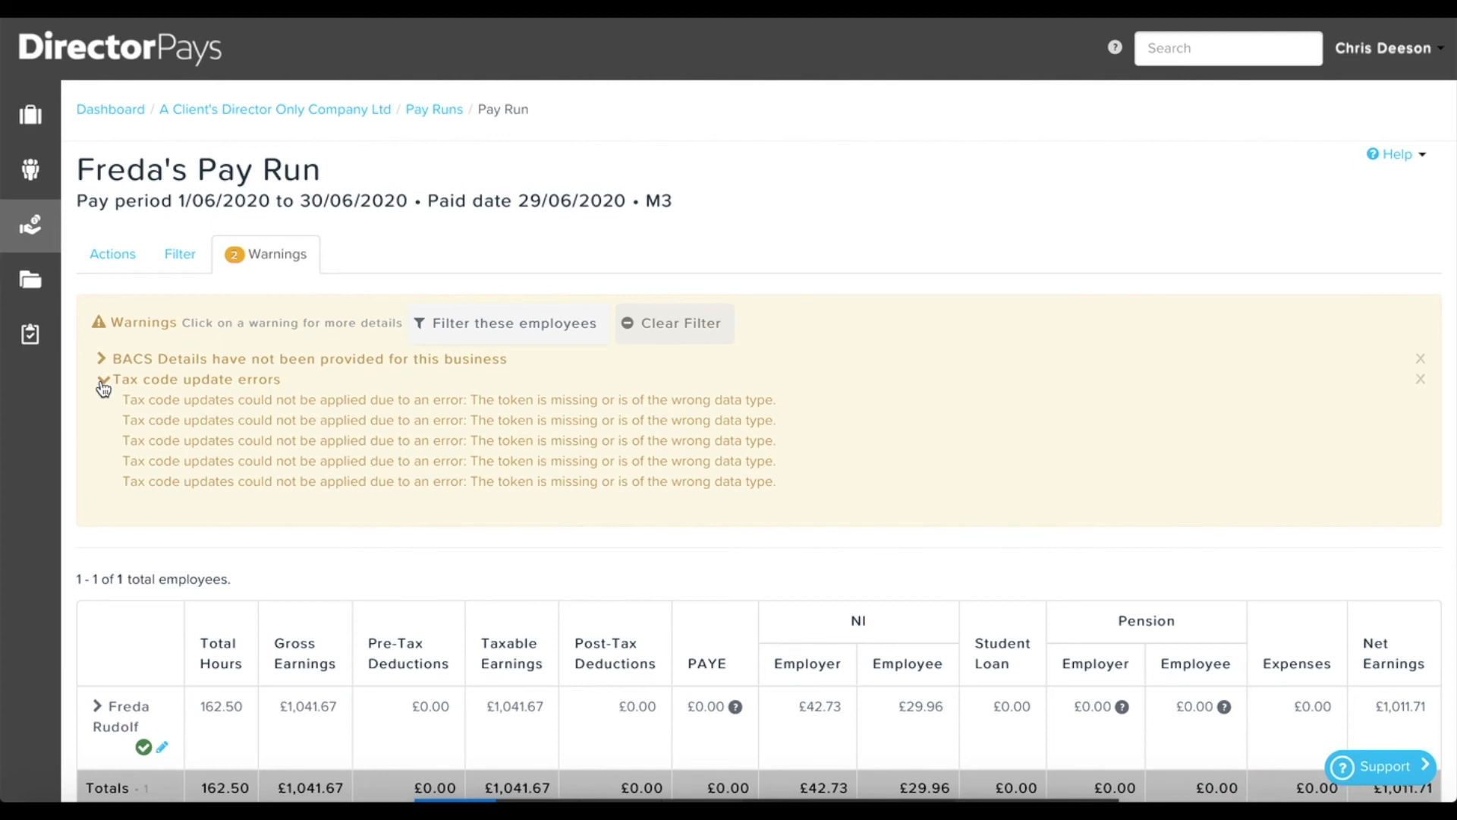
{"action": "left_click", "coordinate": [103, 387]}
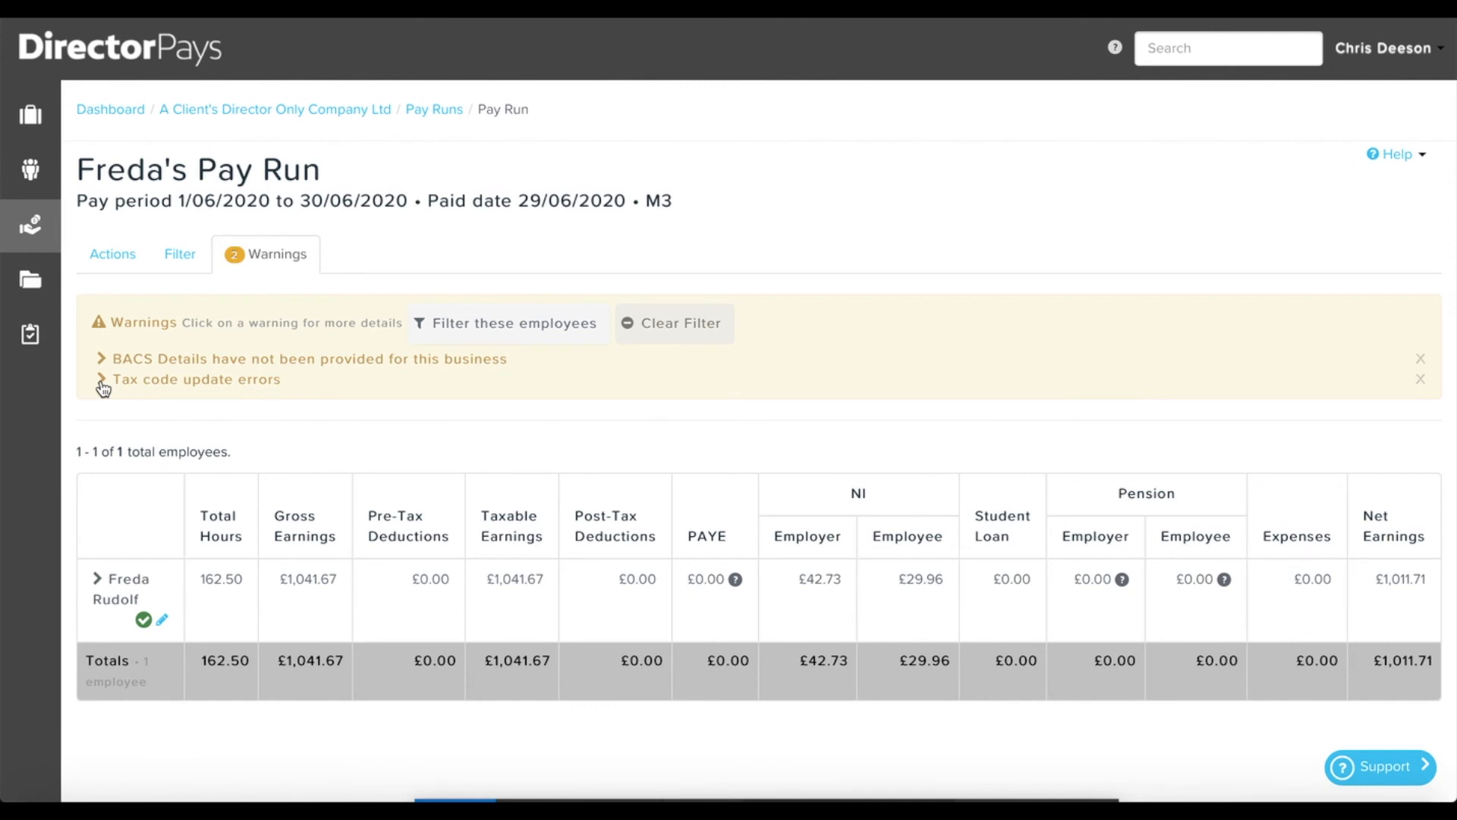
Review the report options and additional actions available for the draft pay run, and finalise the pay run.
{"action": "left_click", "coordinate": [108, 244]}
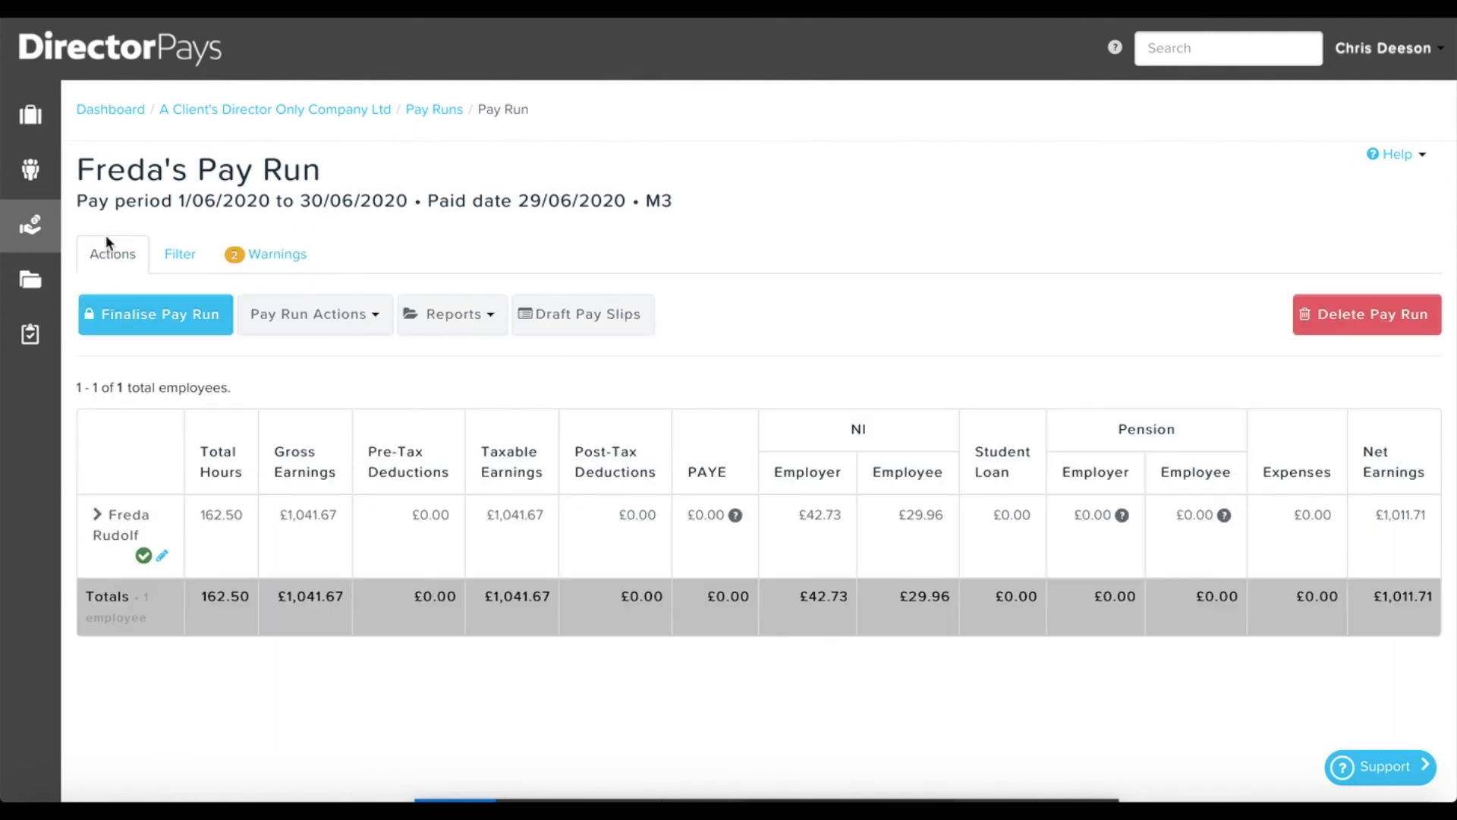
{"action": "left_click", "coordinate": [462, 316]}
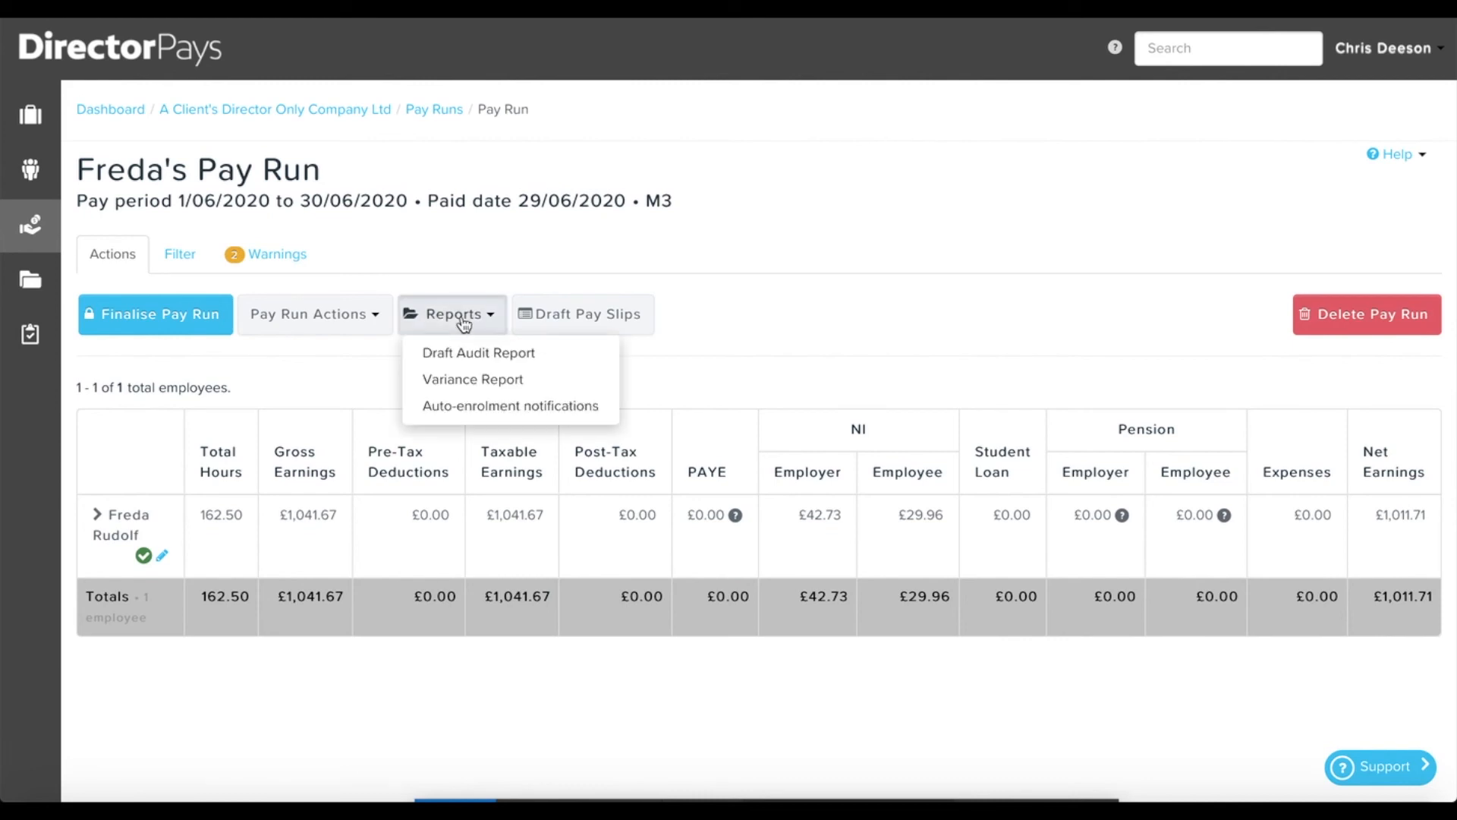
{"action": "left_click", "coordinate": [461, 317]}
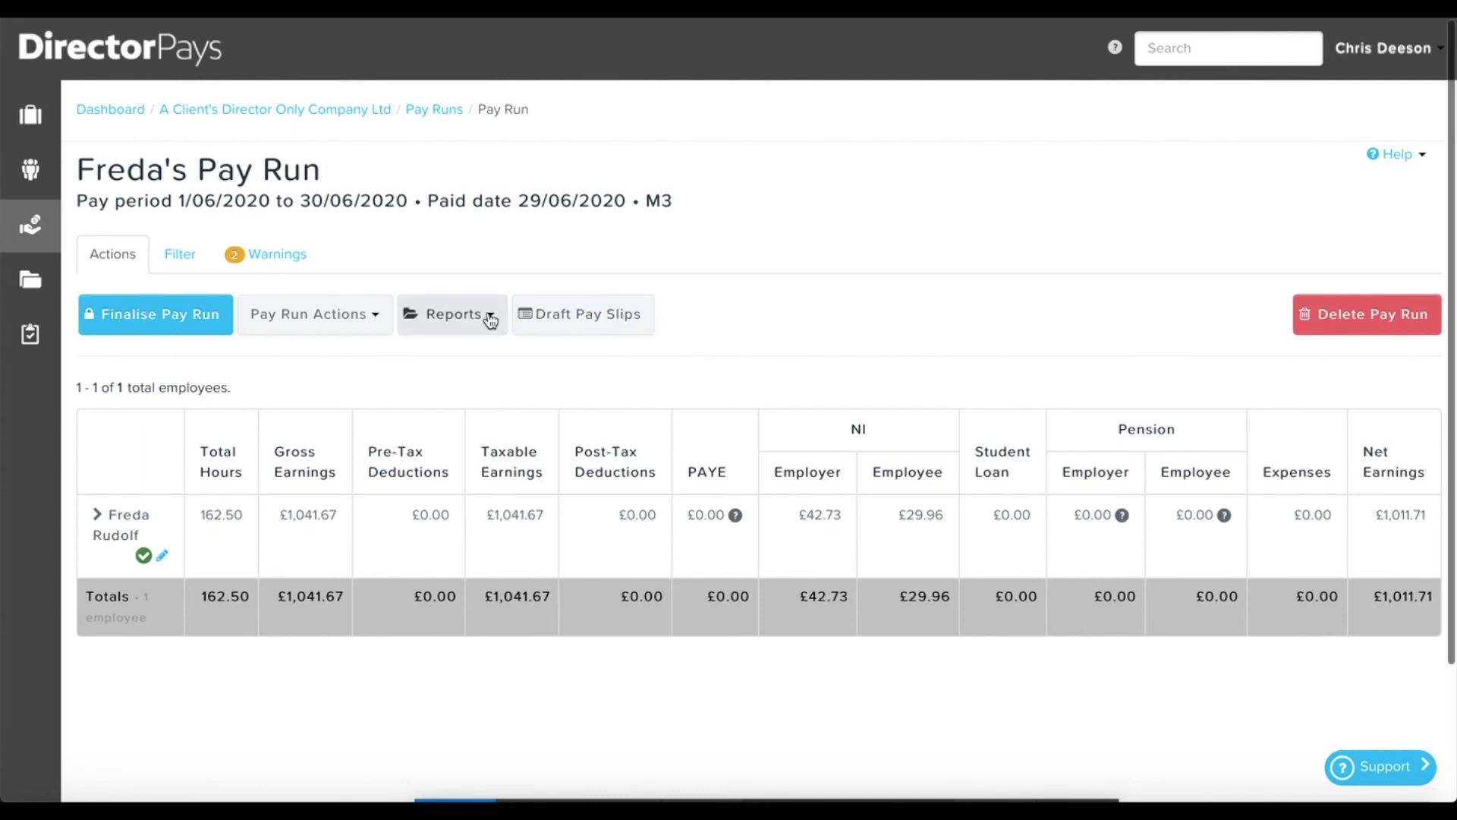
{"action": "left_click", "coordinate": [369, 325]}
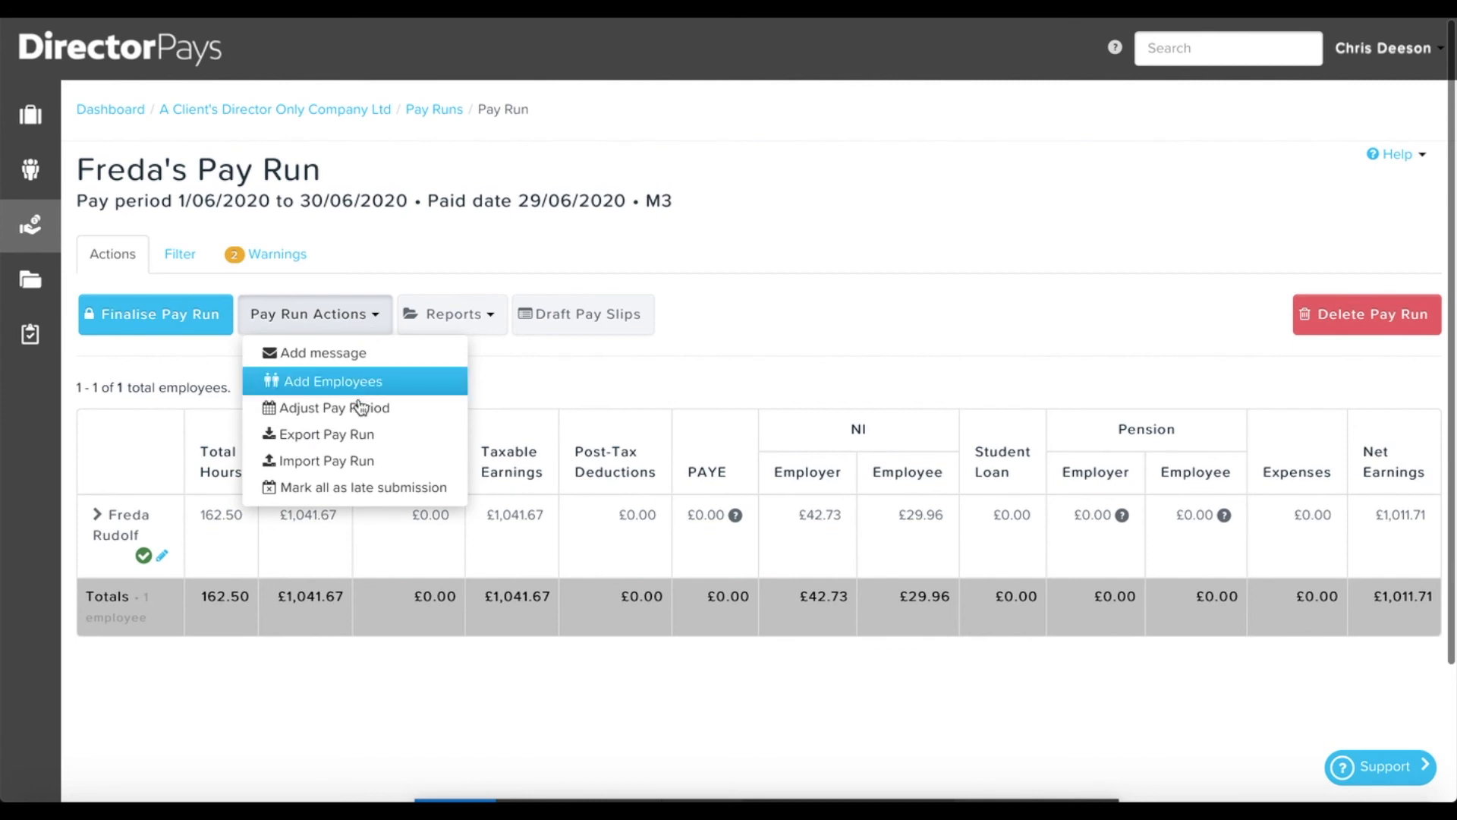
{"action": "left_click", "coordinate": [358, 489]}
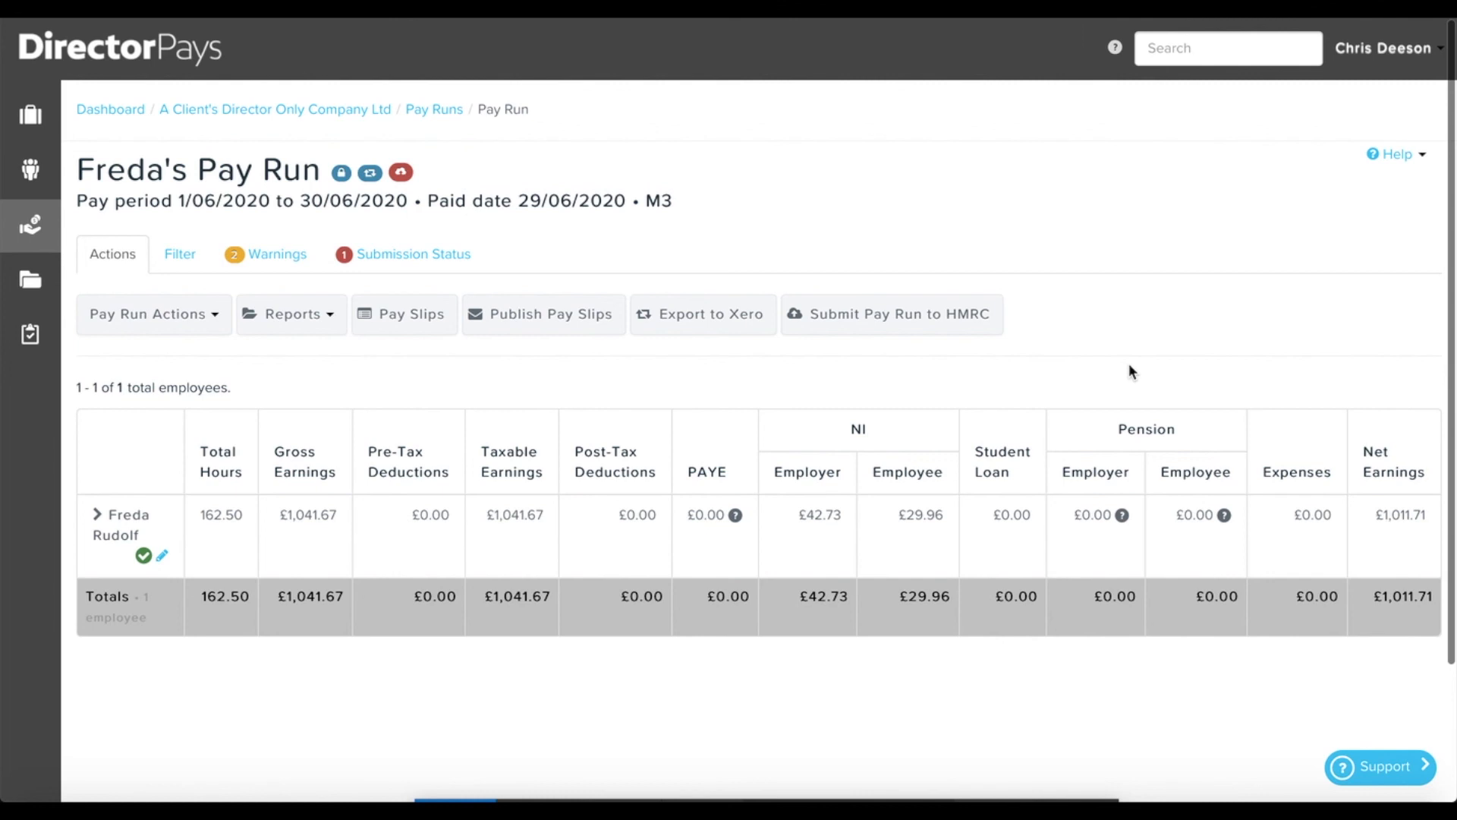
Check the pay run's HMRC submission status, and examine the June 2020 entry in the company's list of pay runs.
{"action": "left_click", "coordinate": [431, 266]}
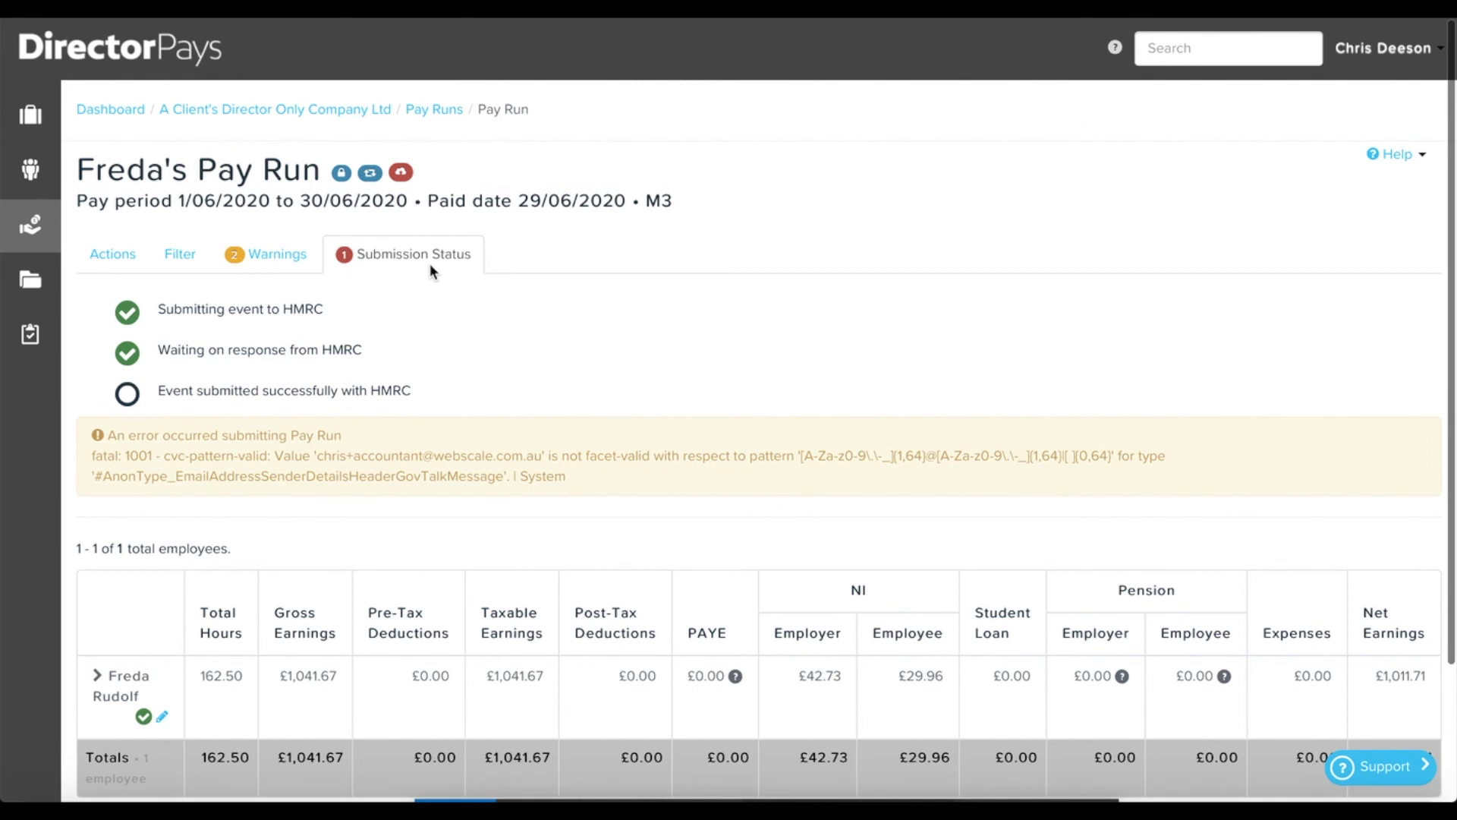
{"action": "left_click", "coordinate": [107, 255]}
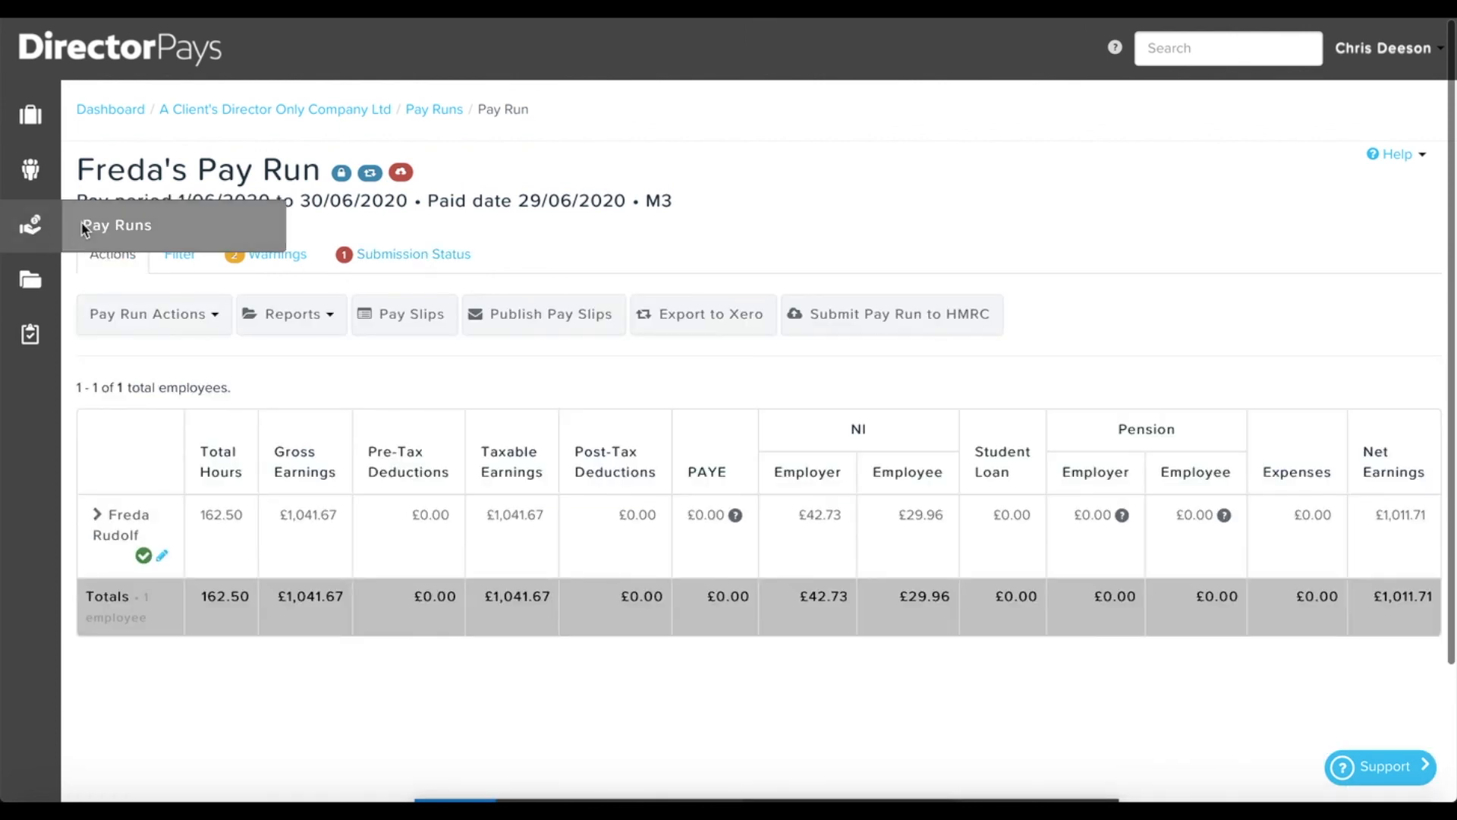
{"action": "left_click", "coordinate": [22, 228]}
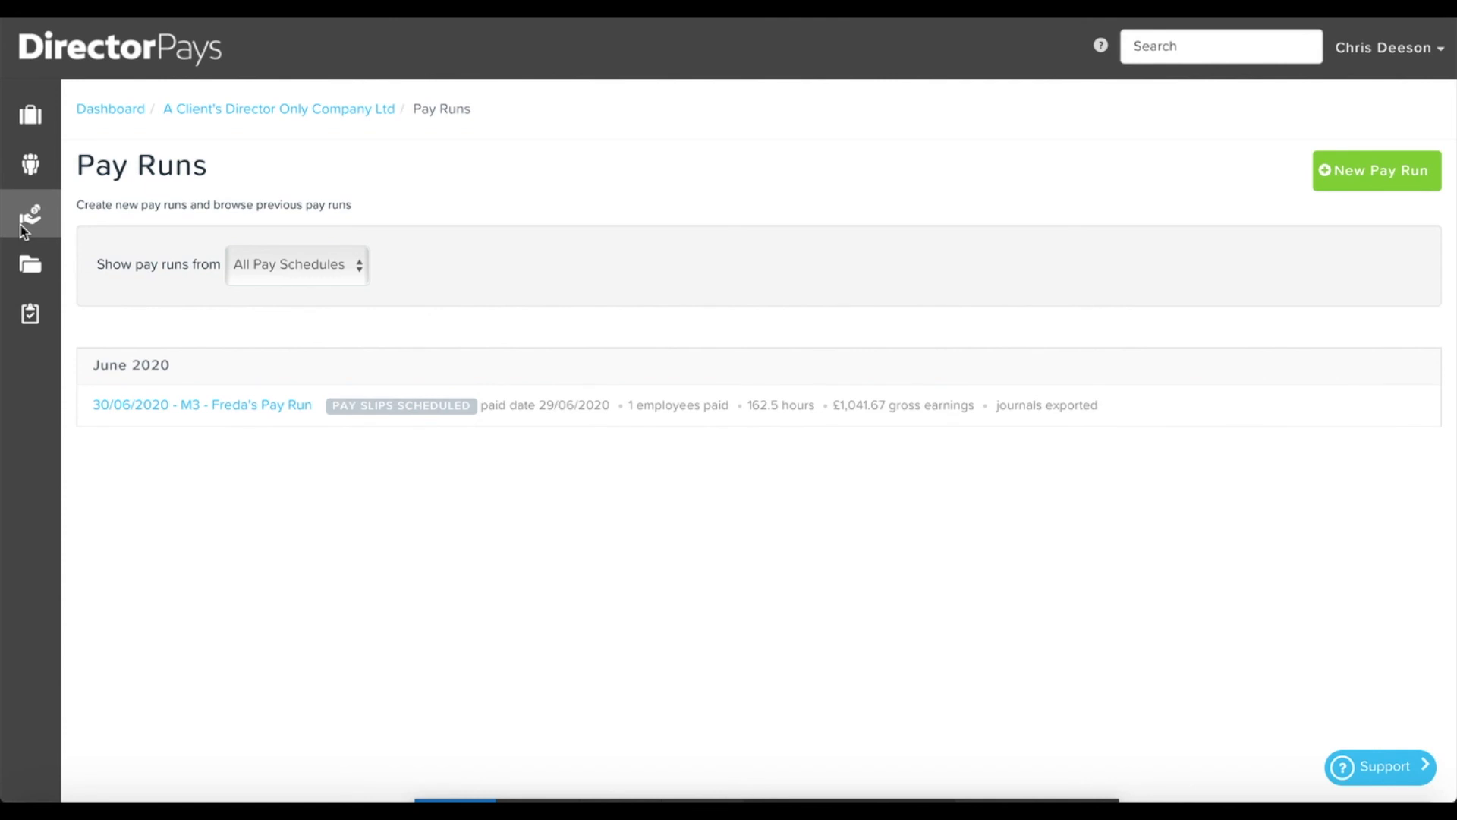
{"action": "mouse_move", "coordinate": [404, 398]}
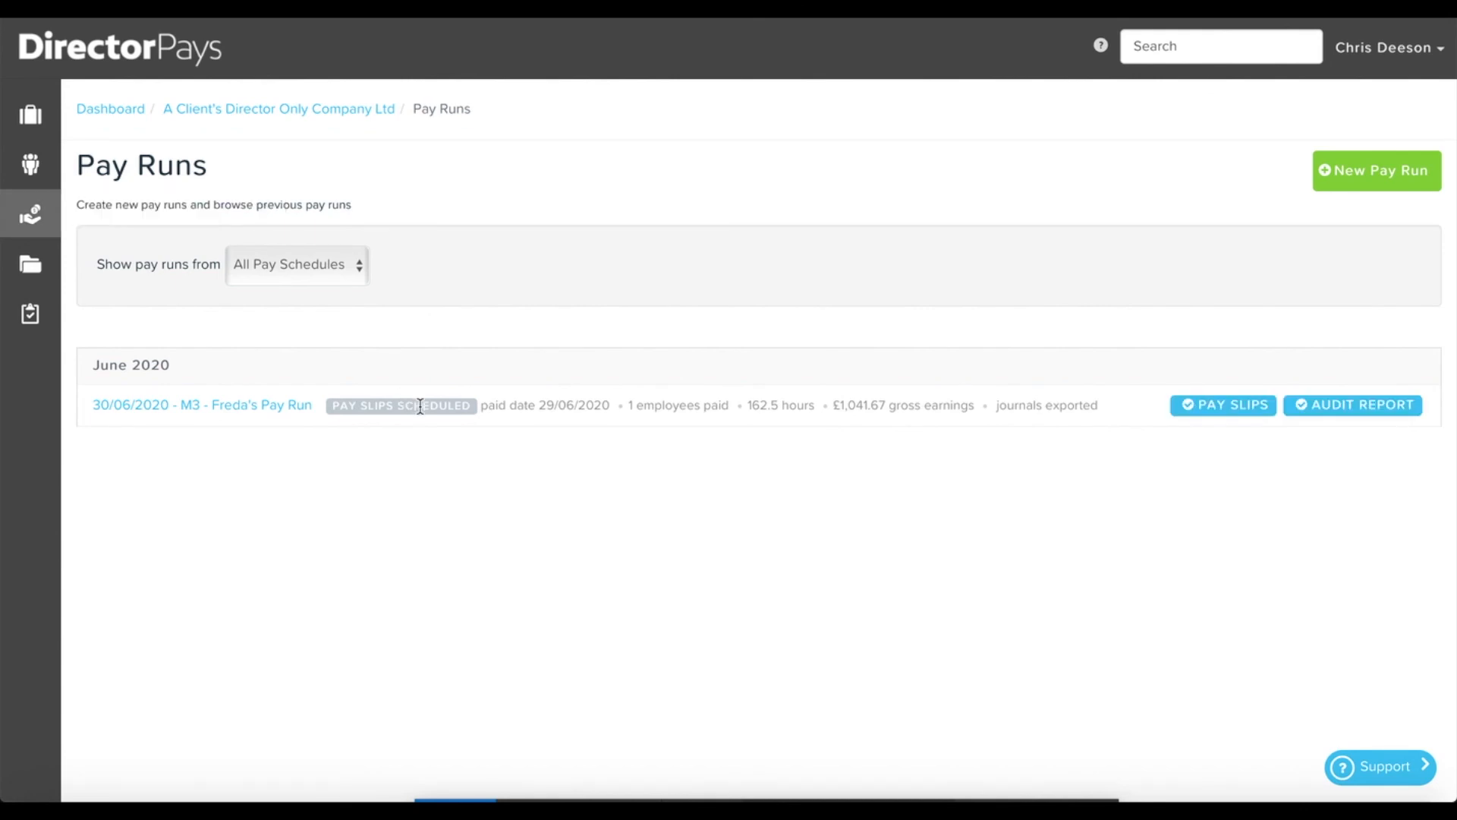